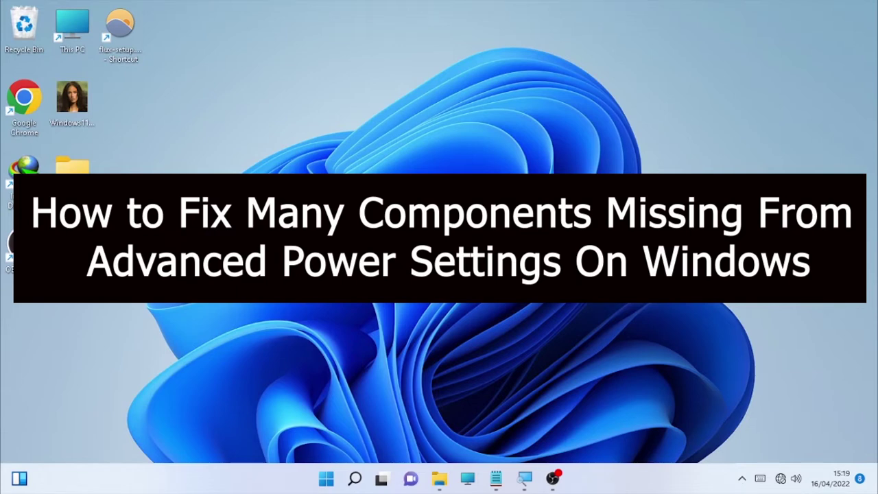
# Search for 'edit power' and open the Edit power plan settings for the Balanced plan.
pyautogui.click(355, 478)
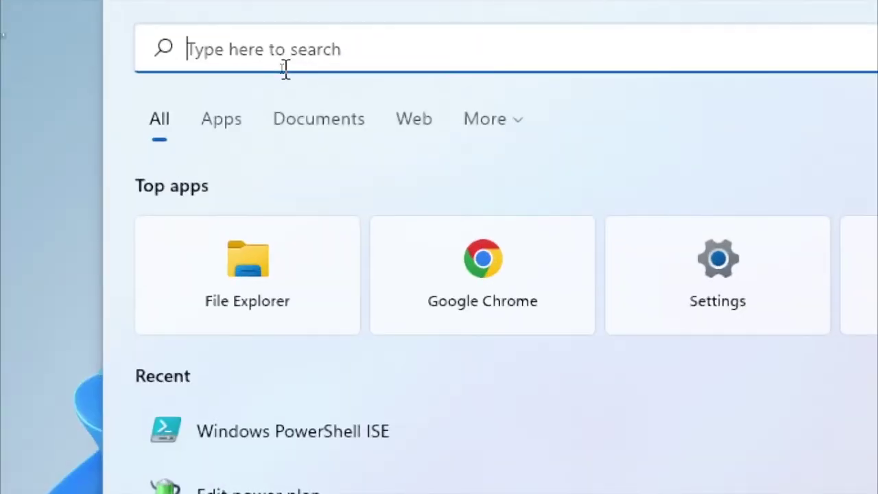
pyautogui.write('edit')
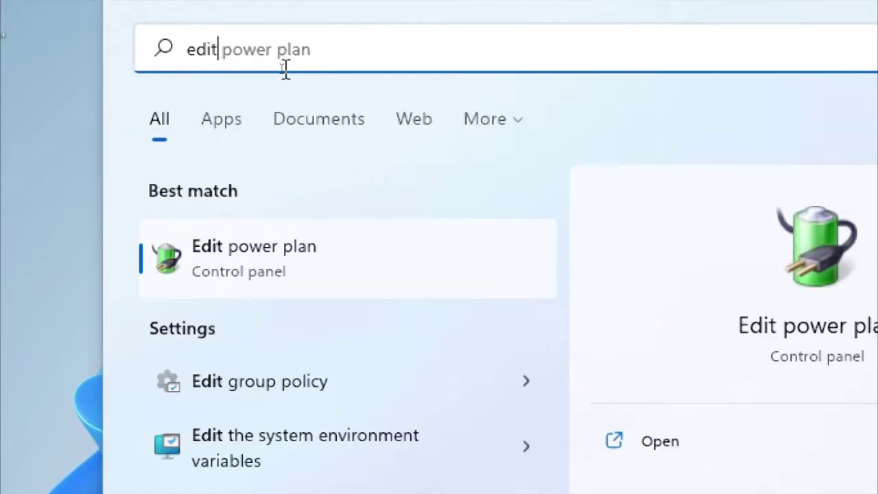
pyautogui.write(' power')
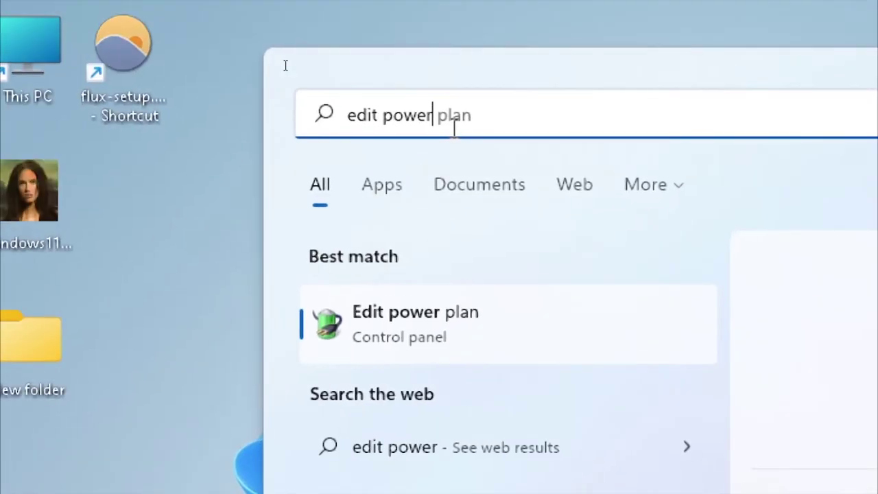
pyautogui.click(425, 319)
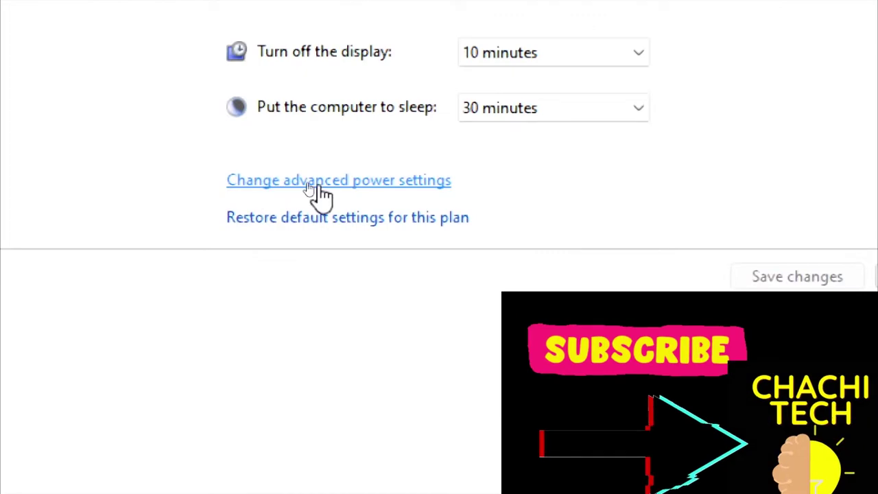
# Review the Balanced plan's advanced power settings, then close both Power Options windows.
pyautogui.click(379, 182)
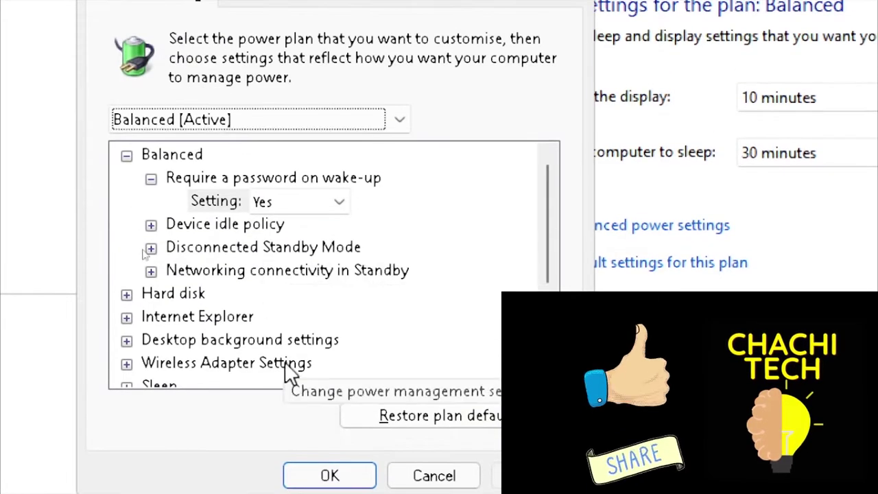
pyautogui.moveTo(545, 186)
pyautogui.mouseDown()
pyautogui.moveTo(553, 275)
pyautogui.moveTo(541, 245)
pyautogui.moveTo(545, 177)
pyautogui.moveTo(551, 275)
pyautogui.moveTo(542, 189)
pyautogui.mouseUp()
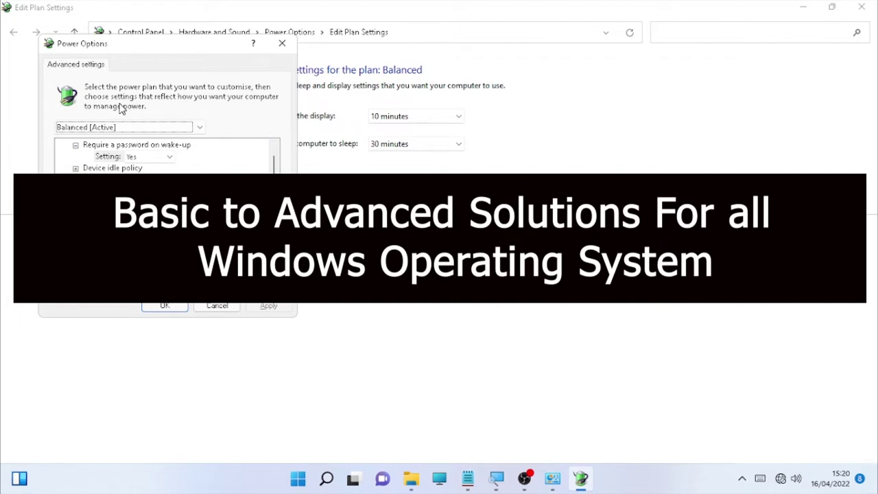
pyautogui.click(282, 43)
pyautogui.click(862, 7)
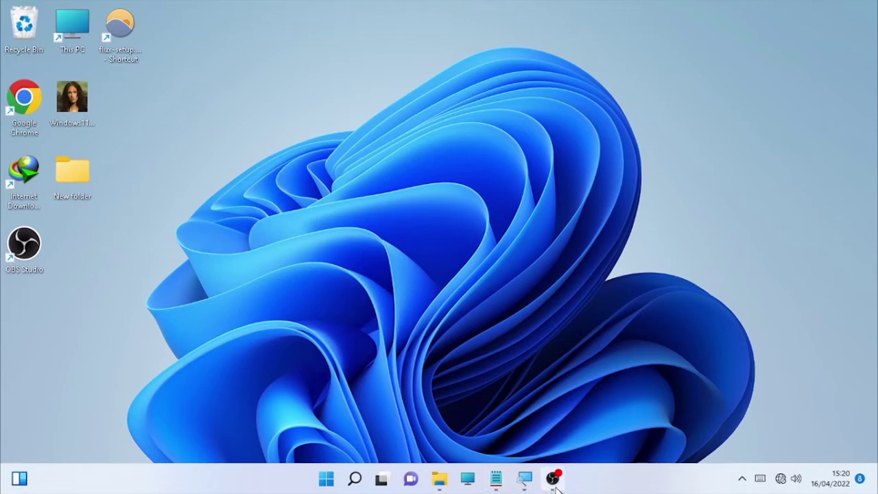
# Bring up the Notepad note with the CsEnabled registry fix and powercfg commands.
pyautogui.click(496, 479)
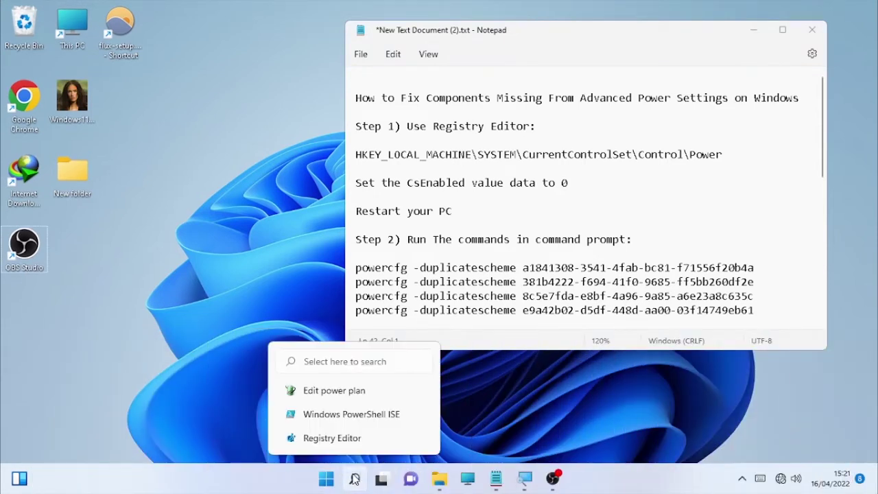
pyautogui.click(354, 479)
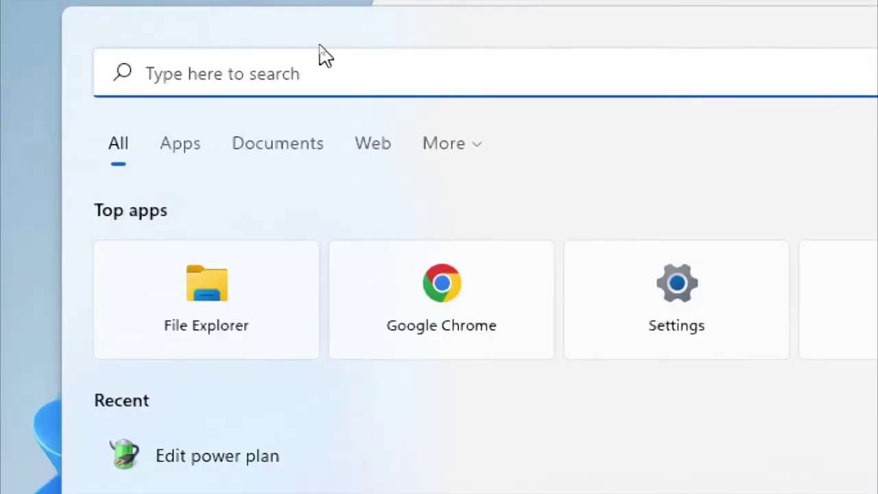
# Find Registry Editor by searching 'registry edi' and run it as administrator.
pyautogui.write('regist')
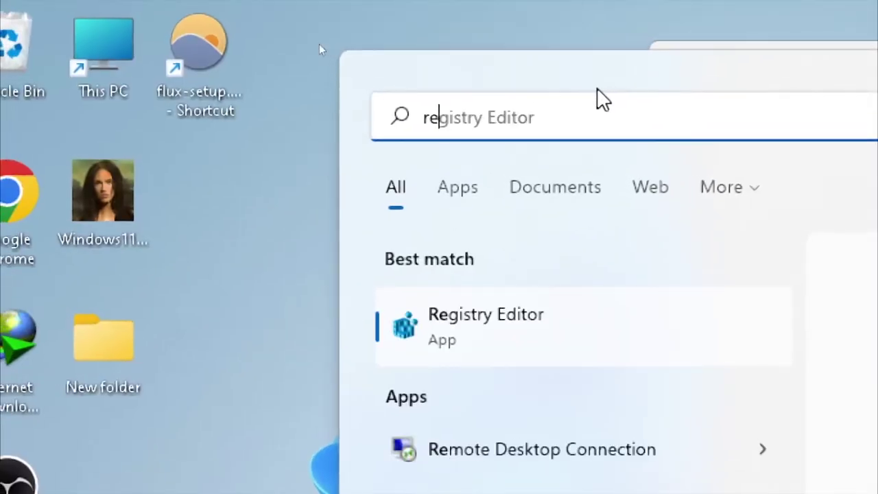
pyautogui.write('ry ')
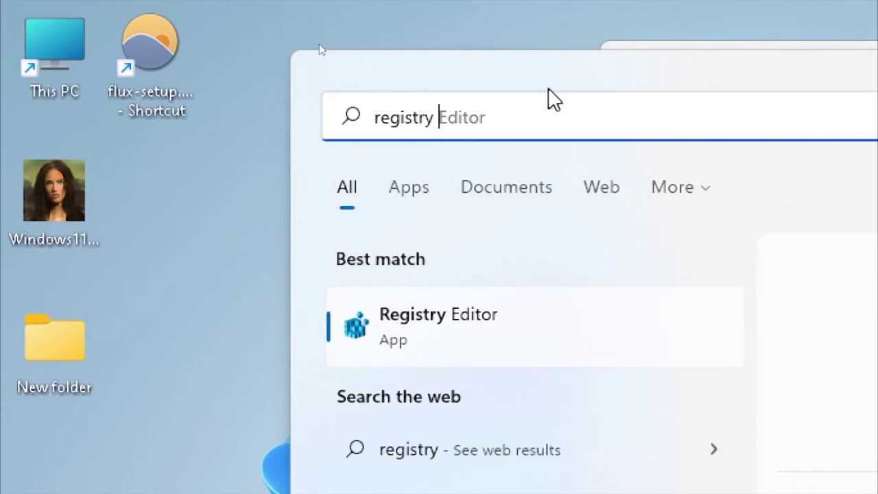
pyautogui.write('edi')
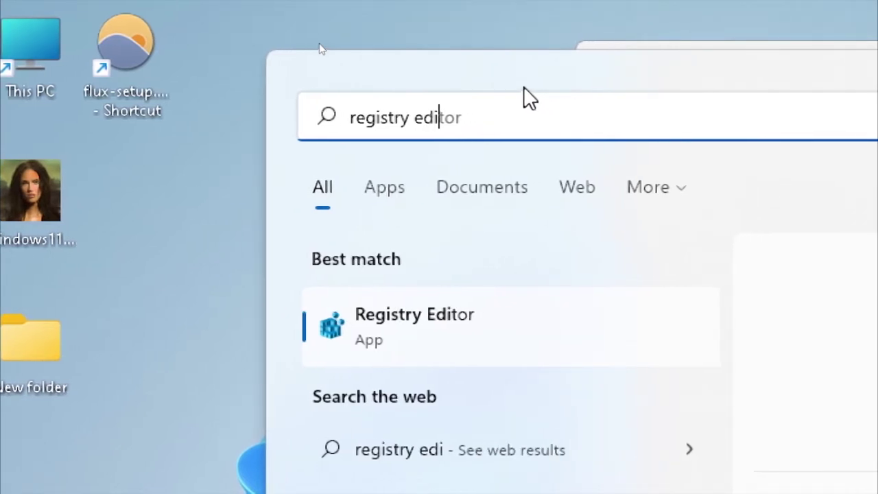
pyautogui.rightClick(420, 332)
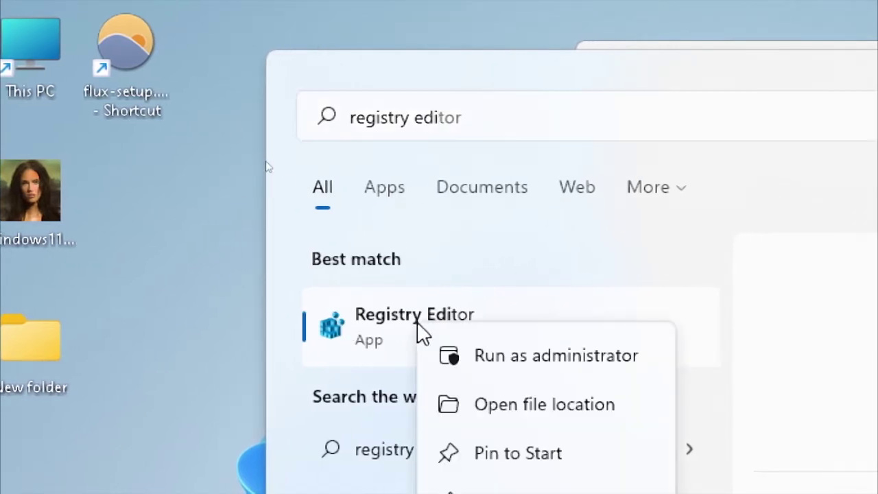
pyautogui.click(547, 357)
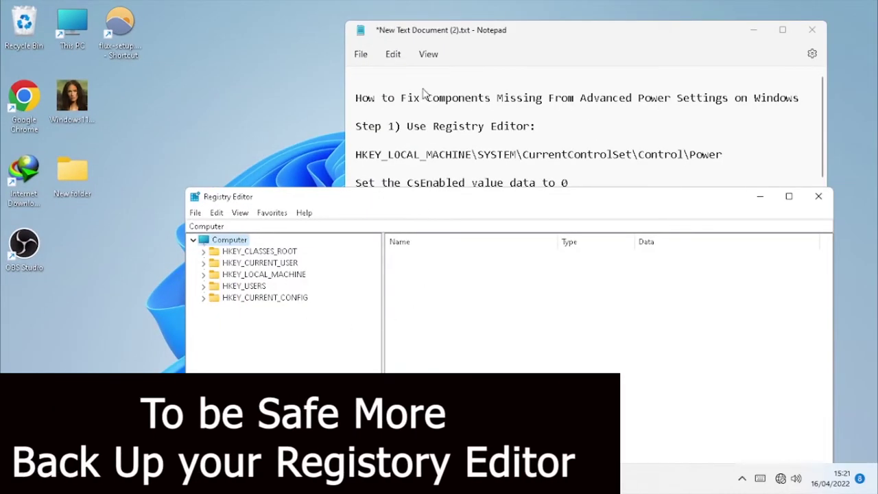
# Export the whole registry to the Desktop as a .reg file named 'backup regedit'.
pyautogui.moveTo(395, 203); pyautogui.dragTo(395, 115)
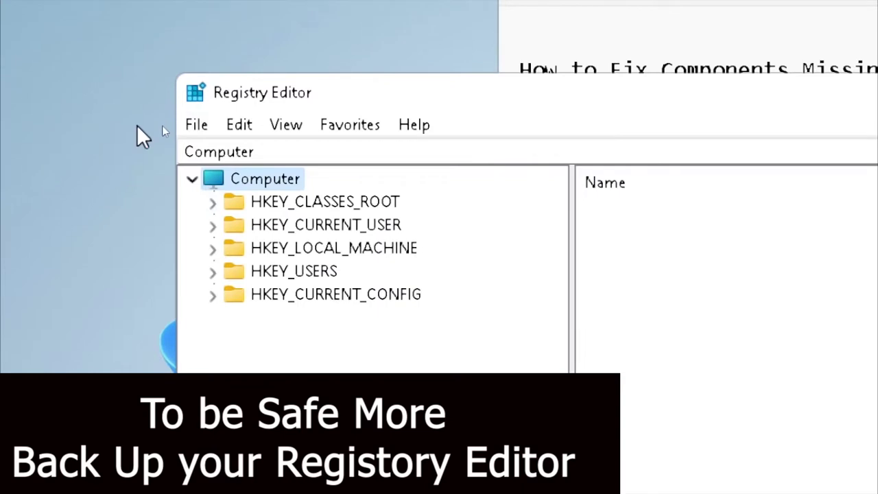
pyautogui.click(203, 131)
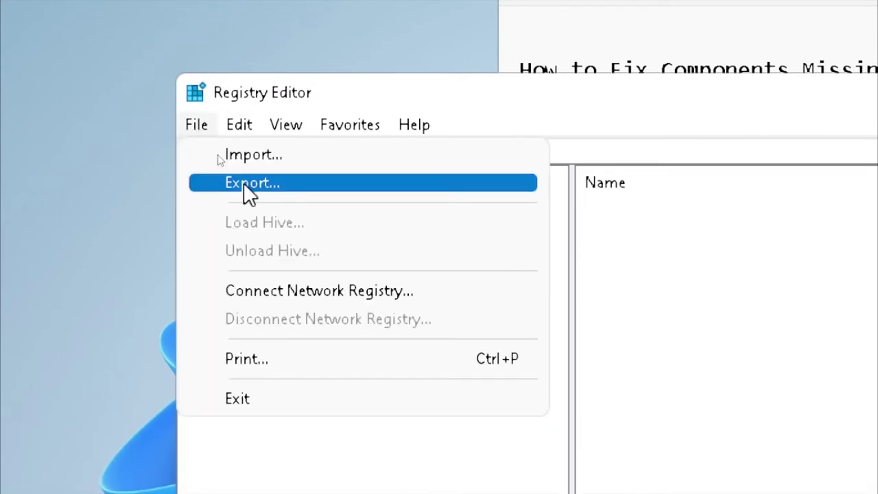
pyautogui.click(243, 183)
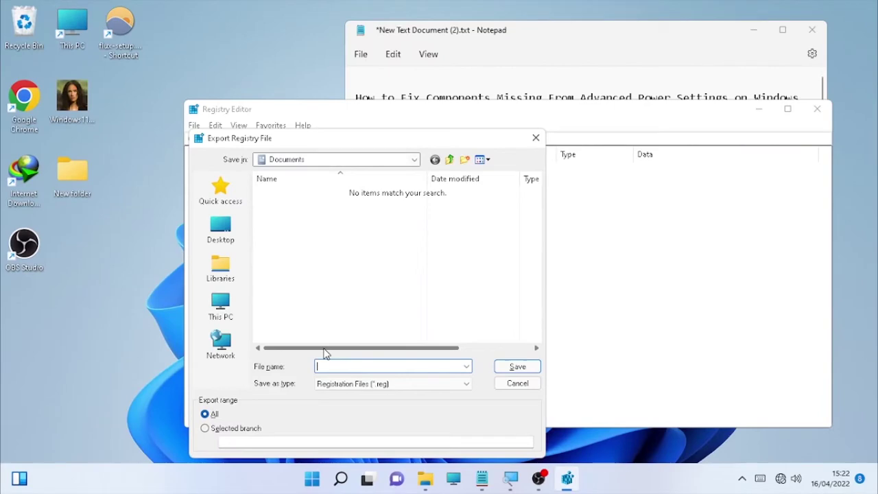
pyautogui.click(326, 365)
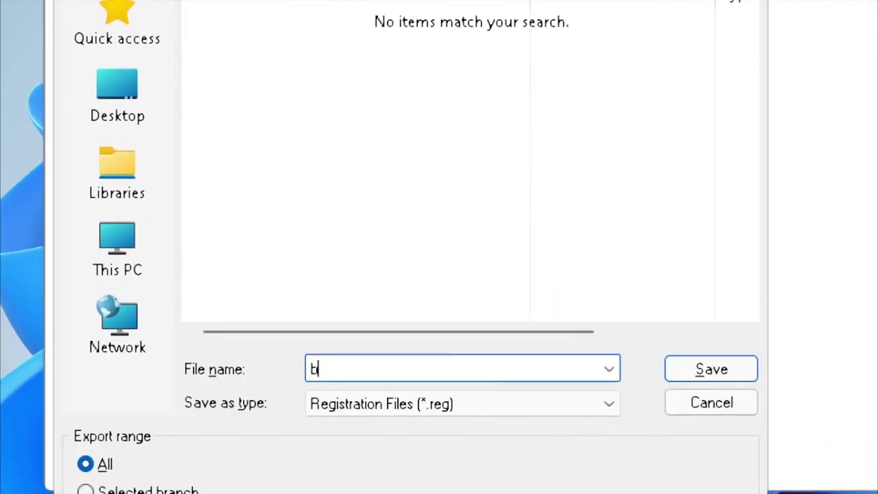
pyautogui.write('backup')
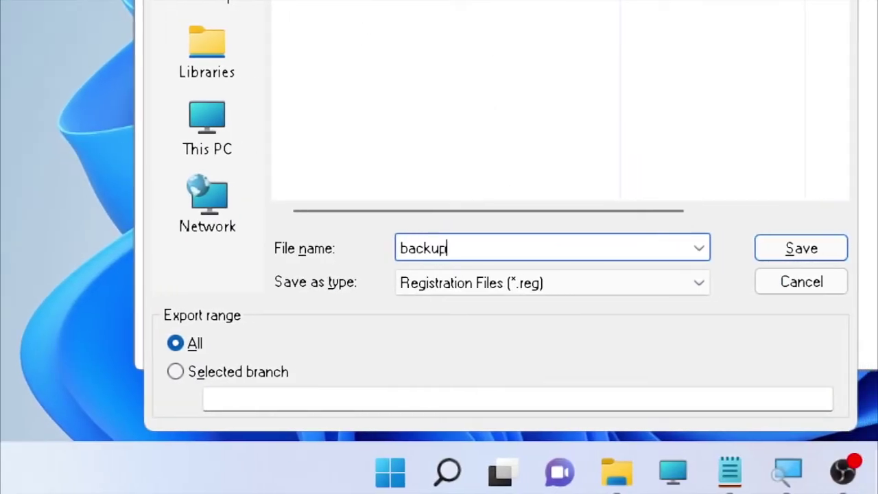
pyautogui.write(' reged')
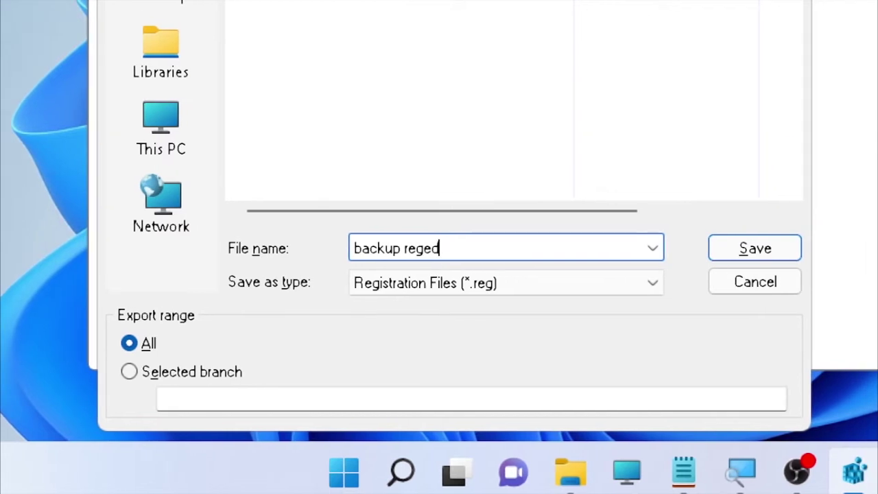
pyautogui.write('it')
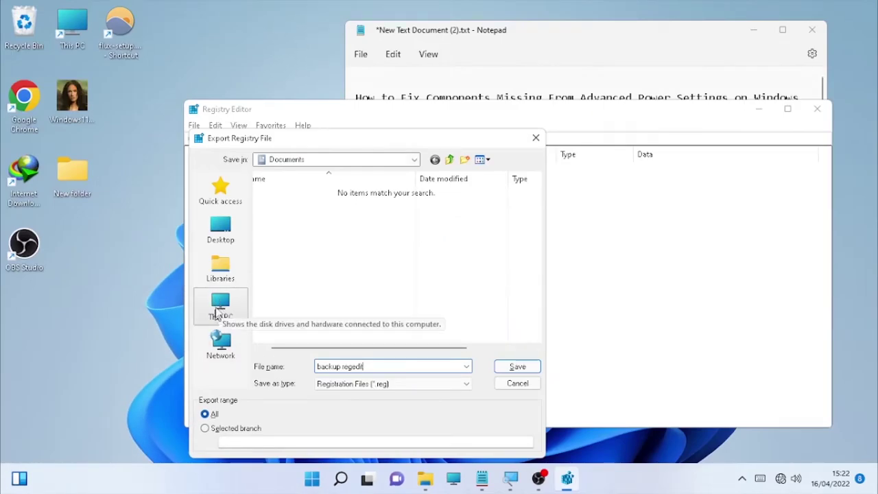
pyautogui.click(225, 239)
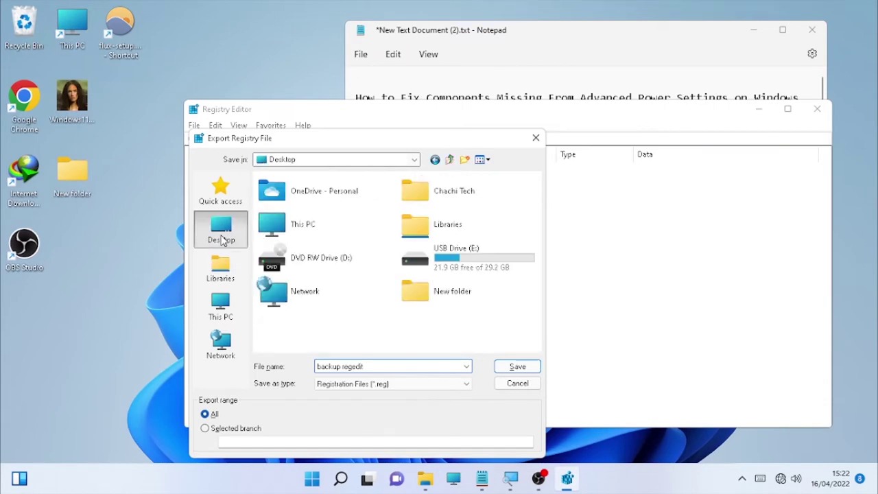
pyautogui.click(517, 368)
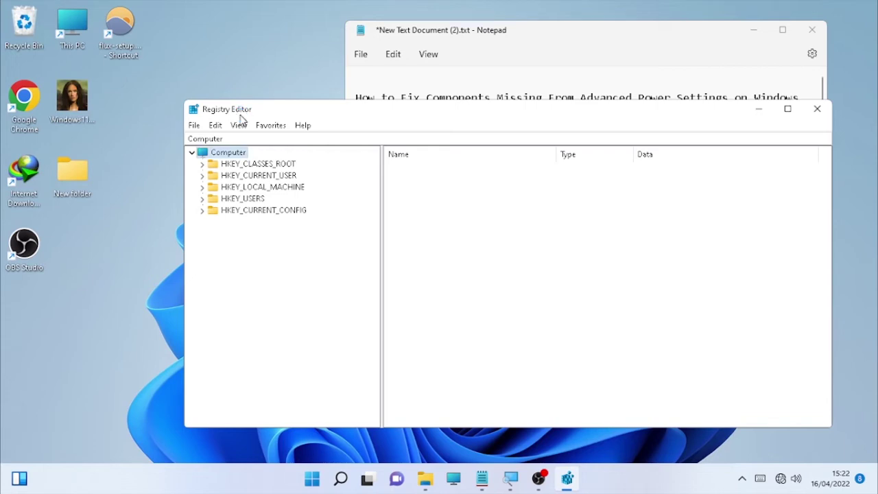
# Confirm backup regedit.reg appears on the Desktop in the Import dialog, cancel, and bring Notepad forward.
pyautogui.moveTo(240, 115); pyautogui.dragTo(230, 145)
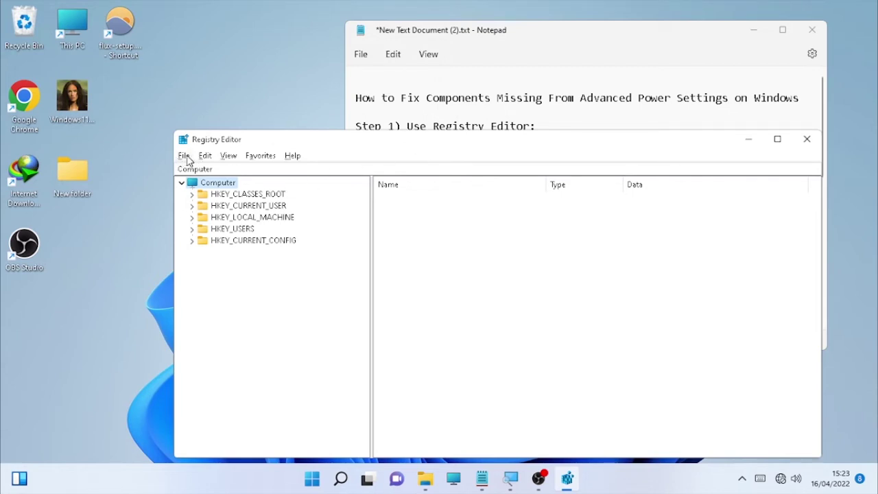
pyautogui.click(185, 157)
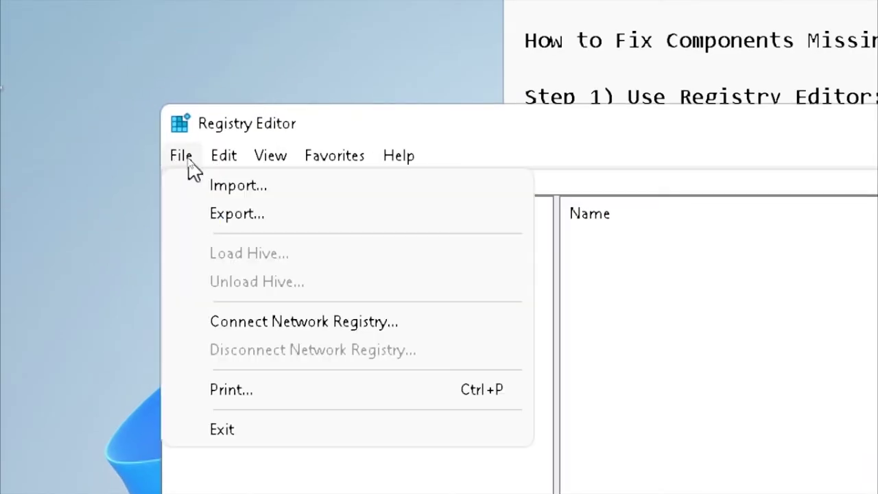
pyautogui.click(256, 193)
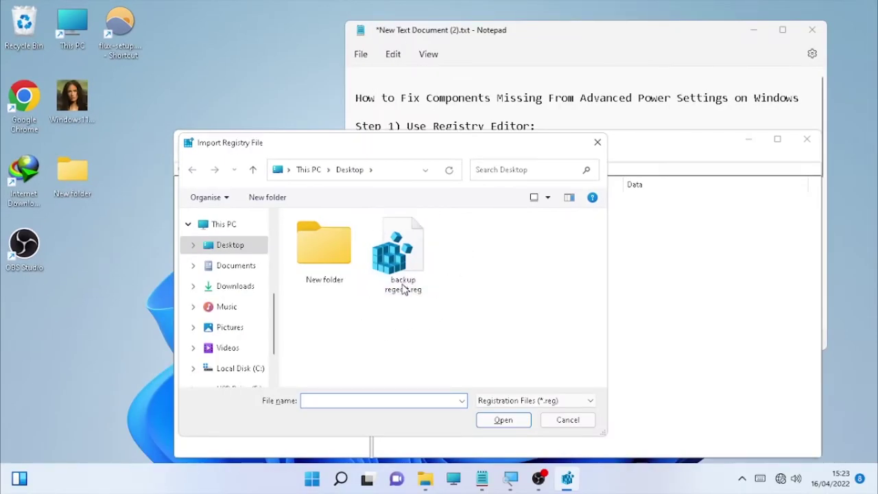
pyautogui.click(604, 146)
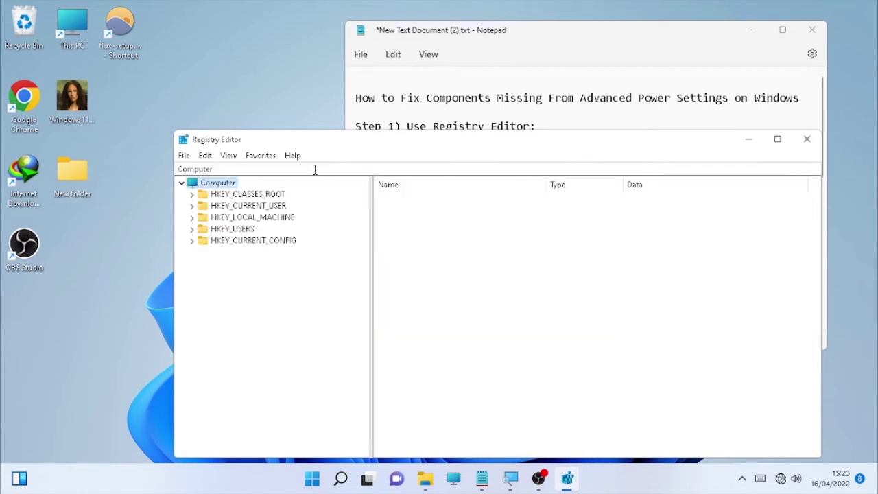
pyautogui.click(538, 31)
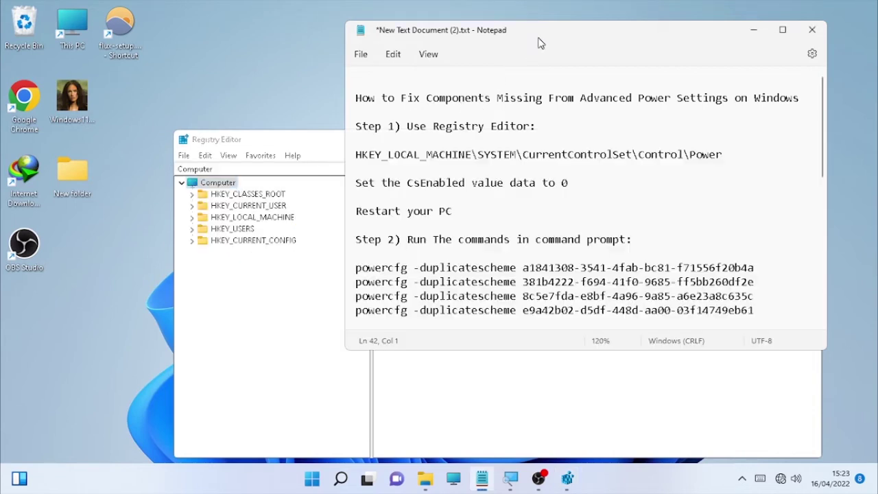
# Expand HKEY_LOCAL_MACHINE and SYSTEM in the key tree, checking the path in Notepad.
pyautogui.moveTo(568, 38); pyautogui.dragTo(569, 23)
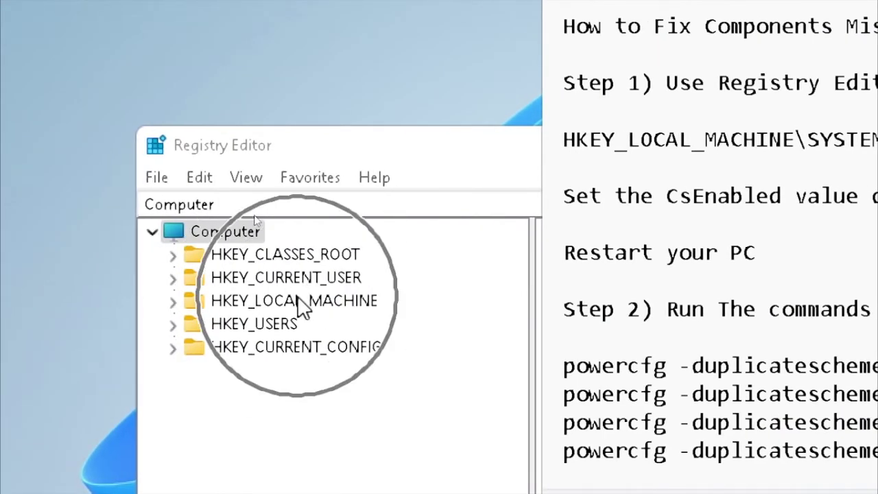
pyautogui.click(174, 303)
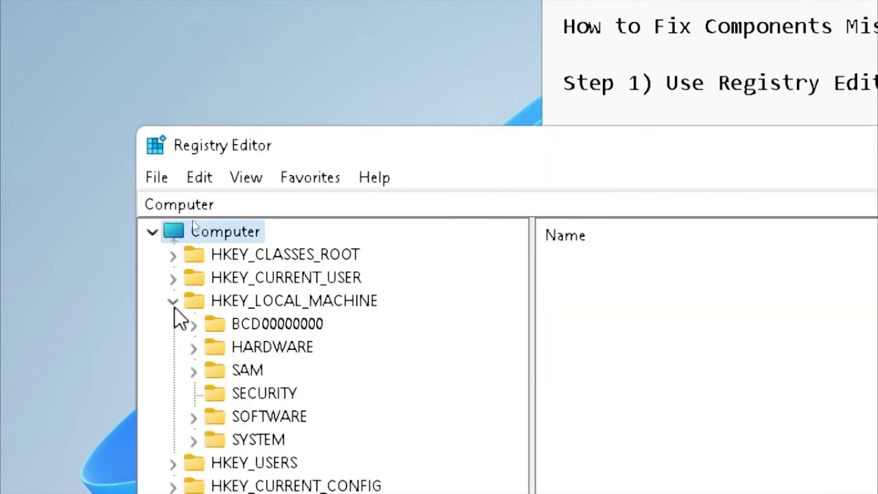
pyautogui.click(792, 85)
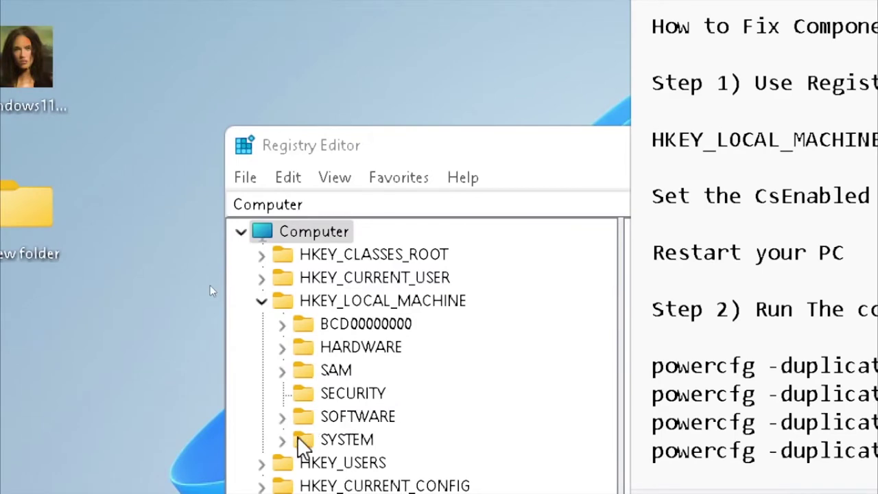
pyautogui.click(285, 440)
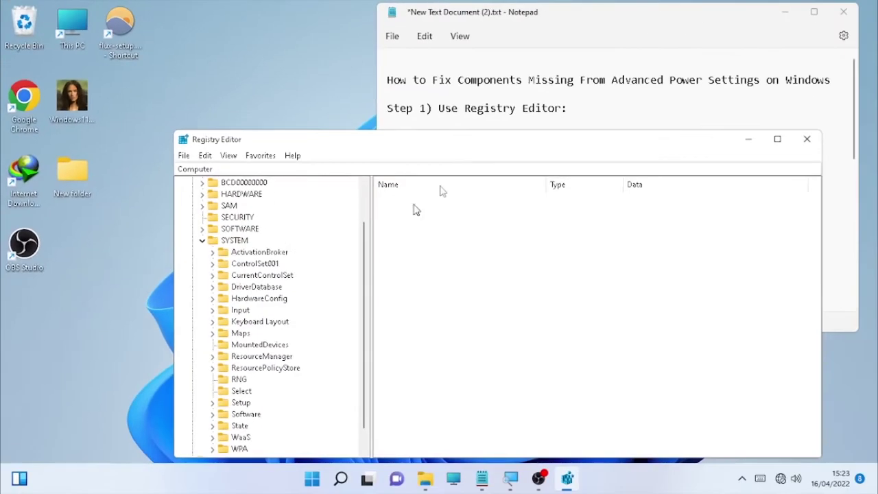
pyautogui.click(574, 97)
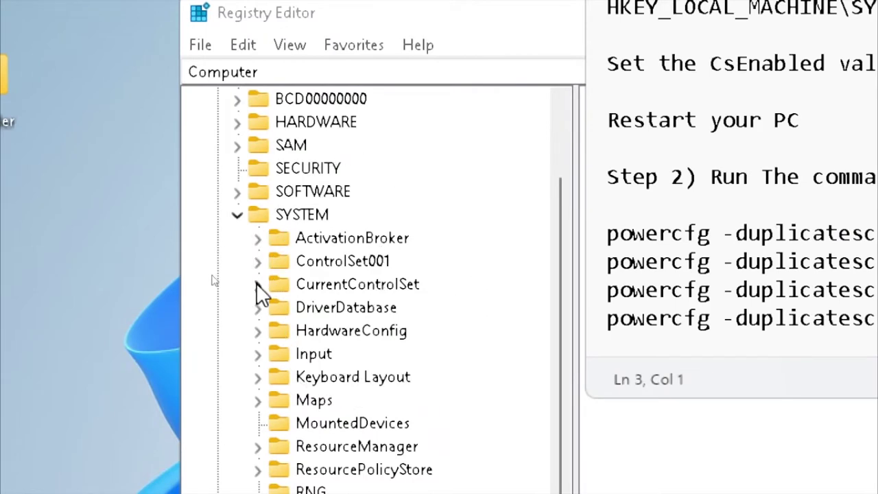
# Expand CurrentControlSet and Control, then scroll Control's subkeys to locate Power.
pyautogui.click(257, 284)
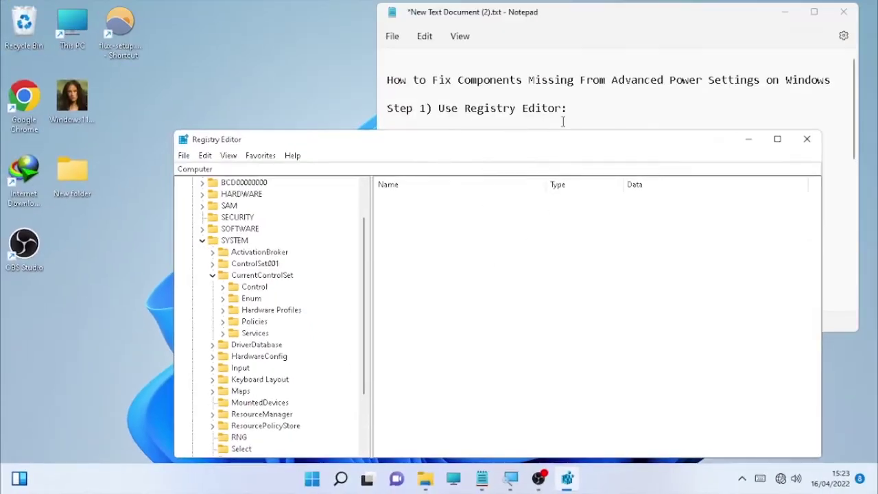
pyautogui.click(599, 103)
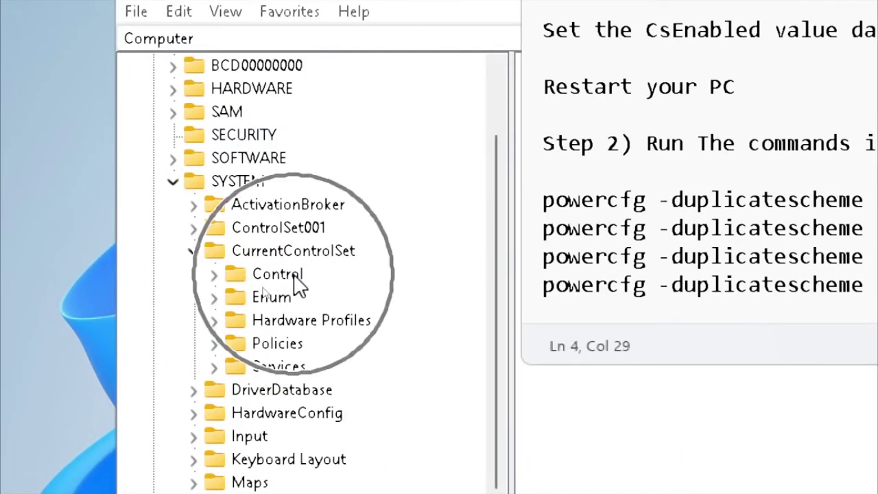
pyautogui.click(215, 274)
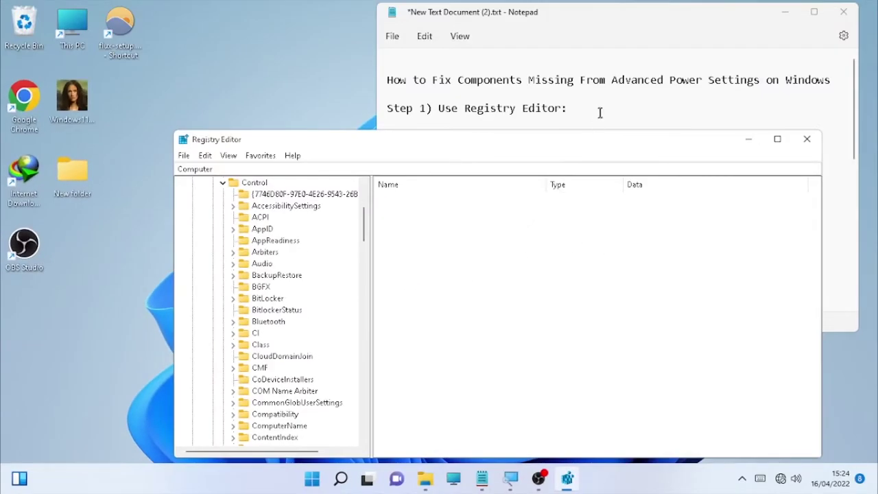
pyautogui.click(611, 93)
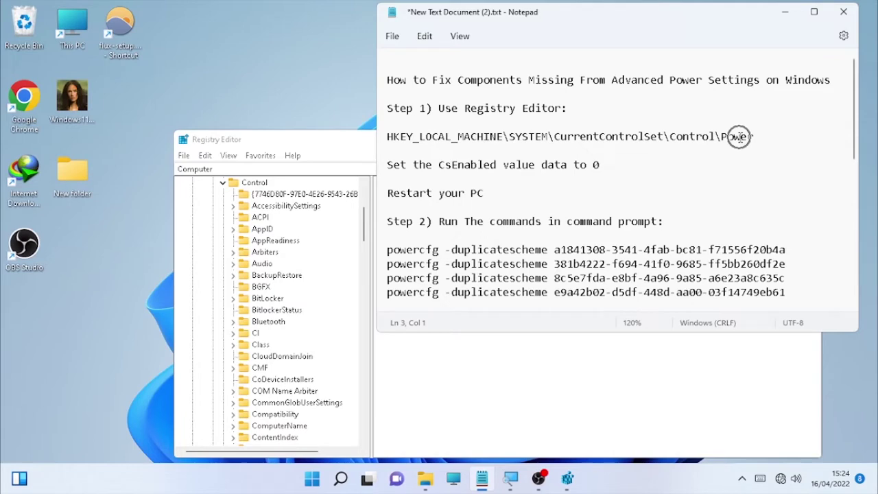
pyautogui.click(309, 302)
pyautogui.scroll(-15, 249, 220)
pyautogui.scroll(-17, 443, 243)
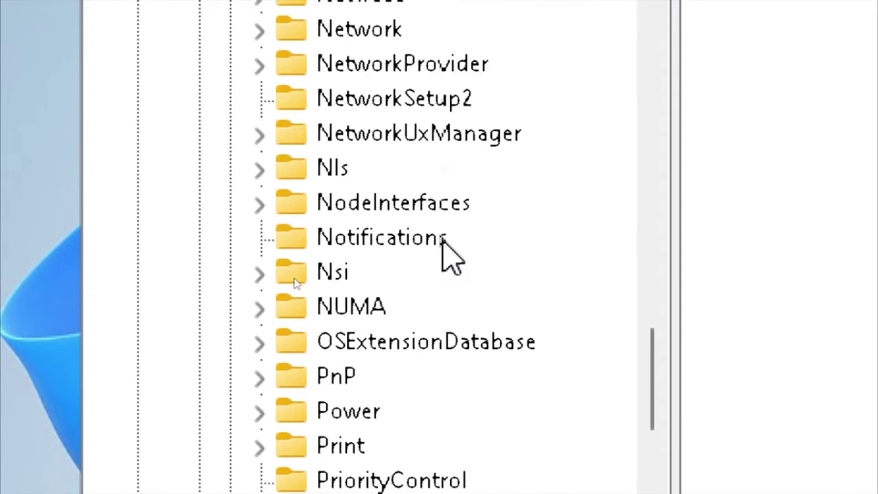
pyautogui.scroll(-2, 443, 248)
pyautogui.scroll(-7, 405, 253)
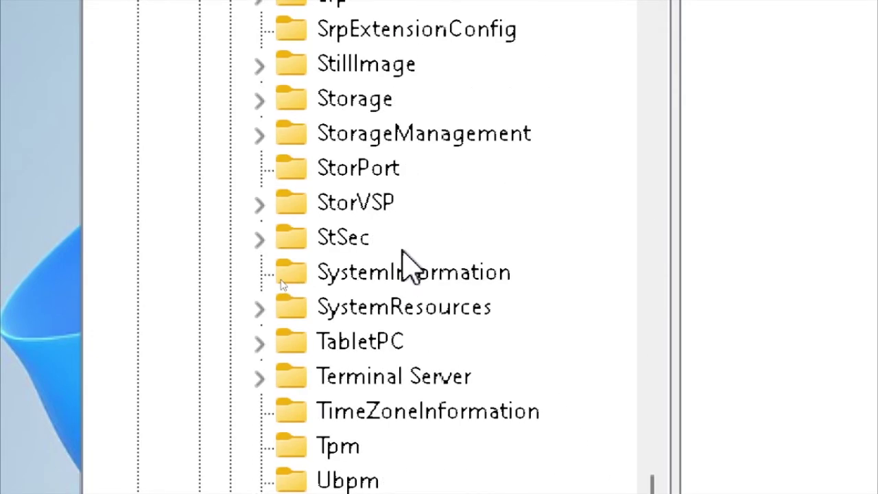
pyautogui.scroll(10, 405, 254)
pyautogui.scroll(3, 405, 250)
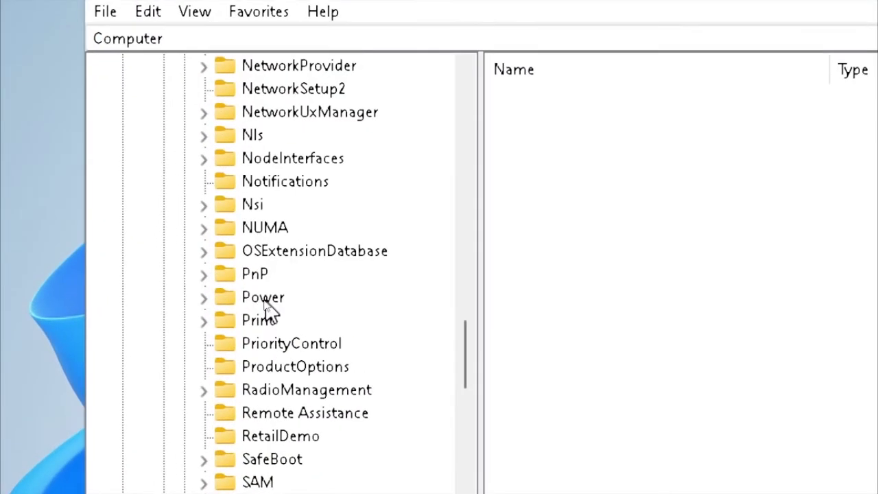
# Select the Power key to list its values, confirming there is no CsEnabled entry yet.
pyautogui.click(265, 302)
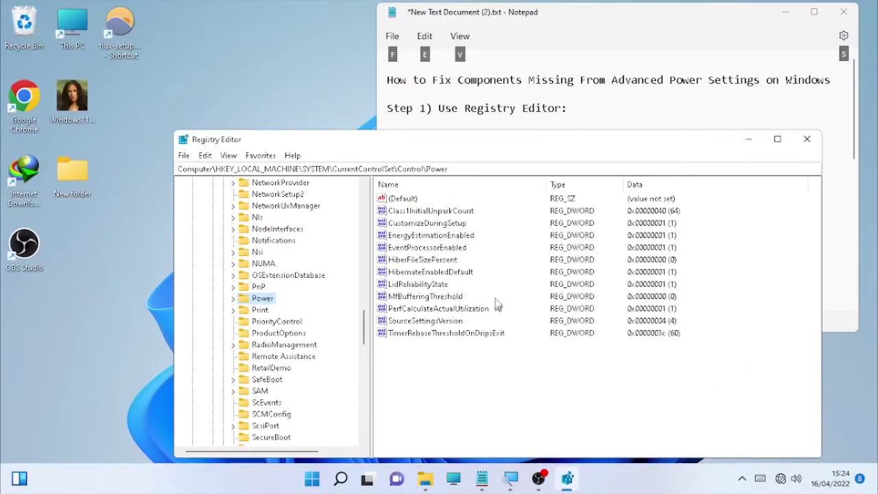
pyautogui.click(599, 112)
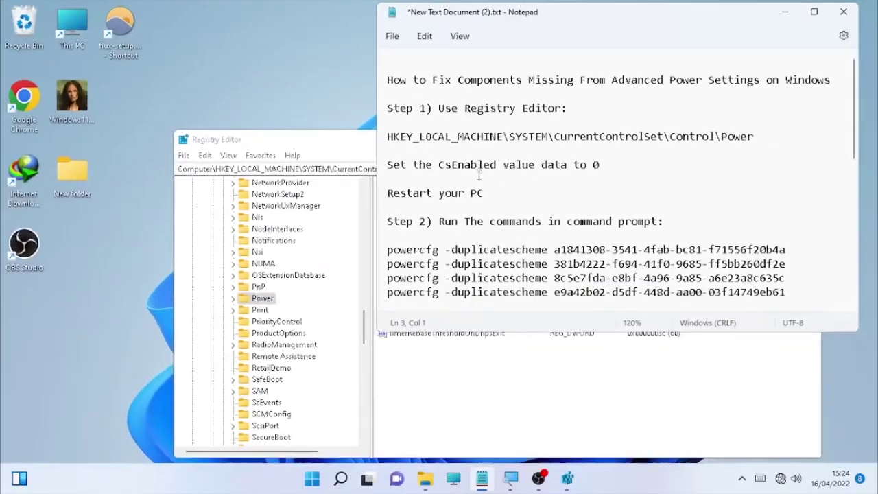
pyautogui.click(452, 374)
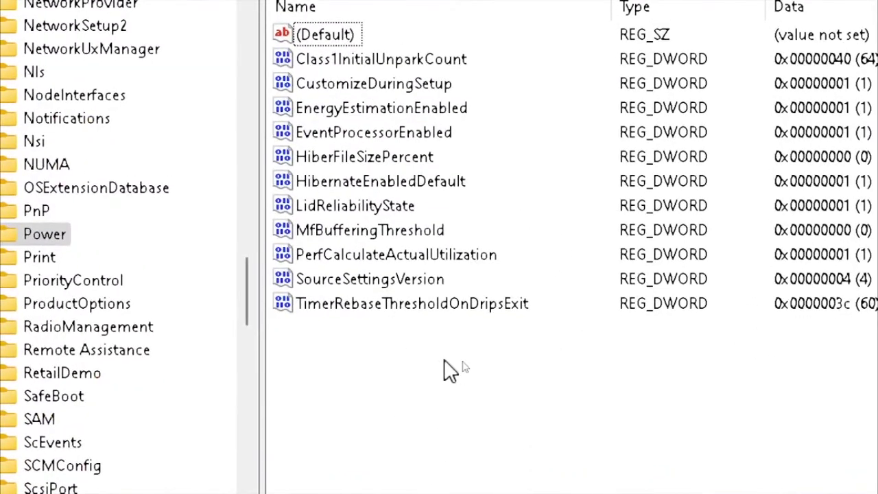
# Create a DWORD (32-bit) value named CsEnabled under Power, leaving its data at 0.
pyautogui.rightClick(450, 371)
pyautogui.moveTo(488, 376)
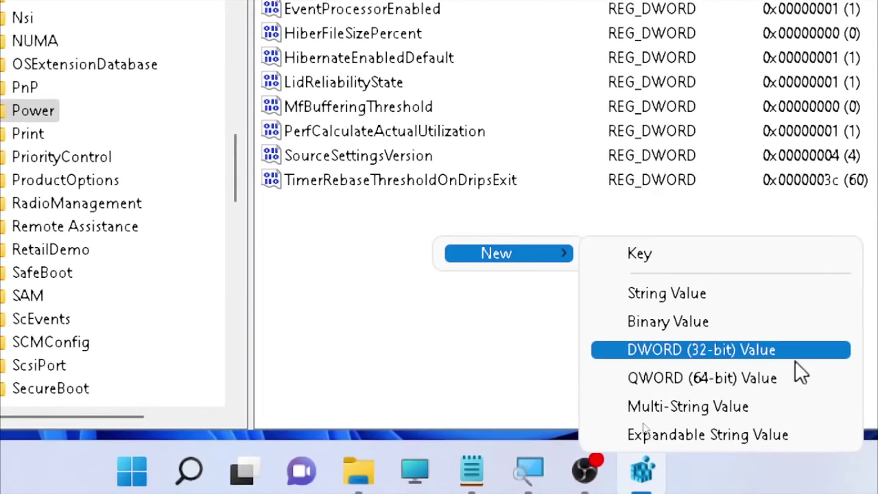
pyautogui.click(707, 351)
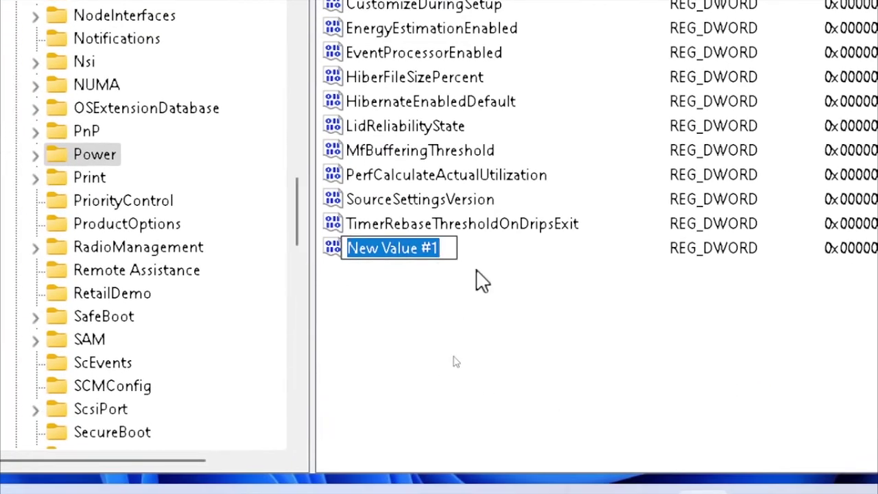
pyautogui.write('C')
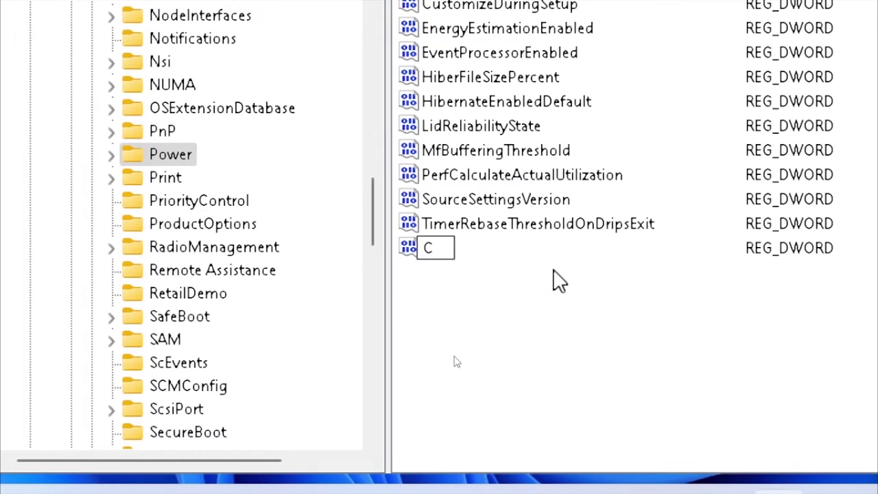
pyautogui.write('sEnabled')
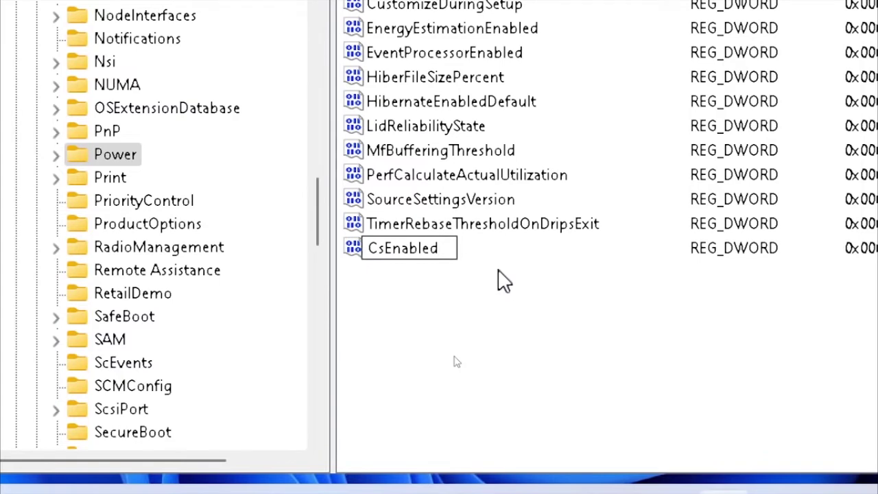
pyautogui.press('Return')
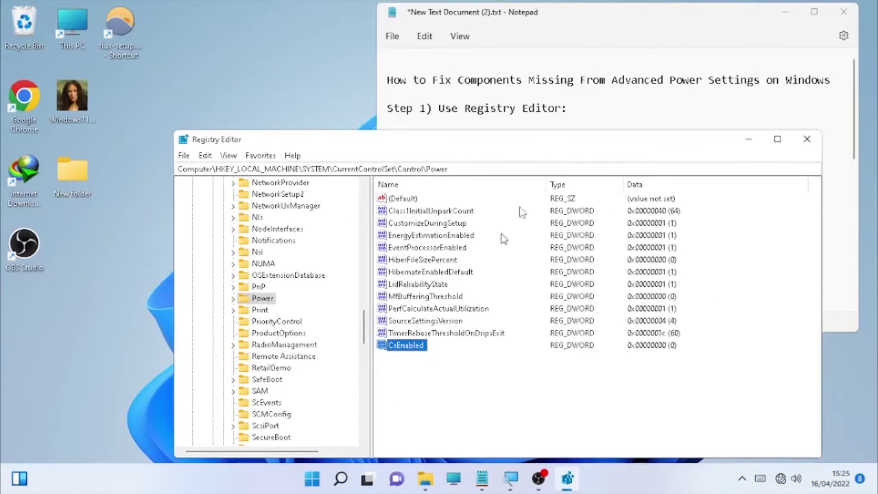
pyautogui.click(613, 26)
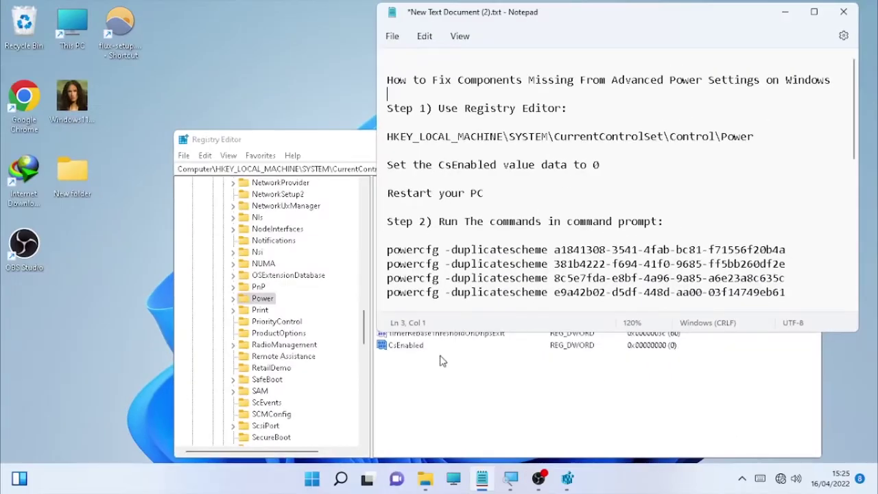
pyautogui.click(400, 347)
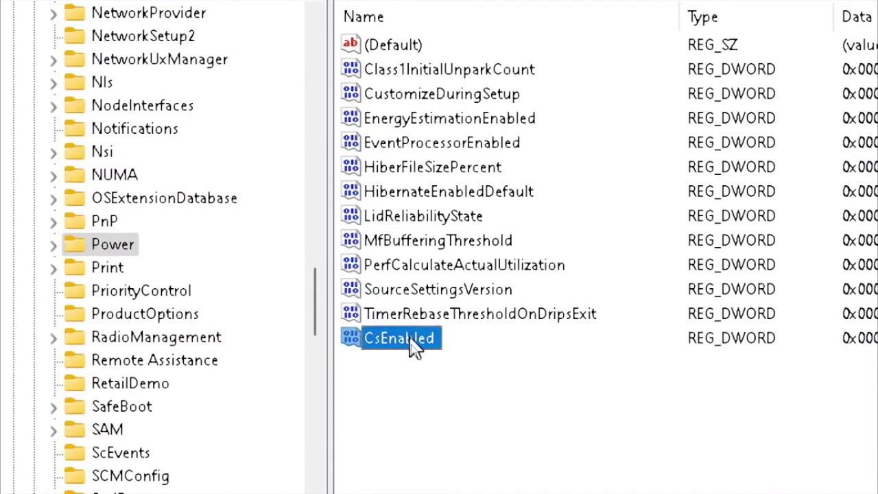
pyautogui.rightClick(410, 339)
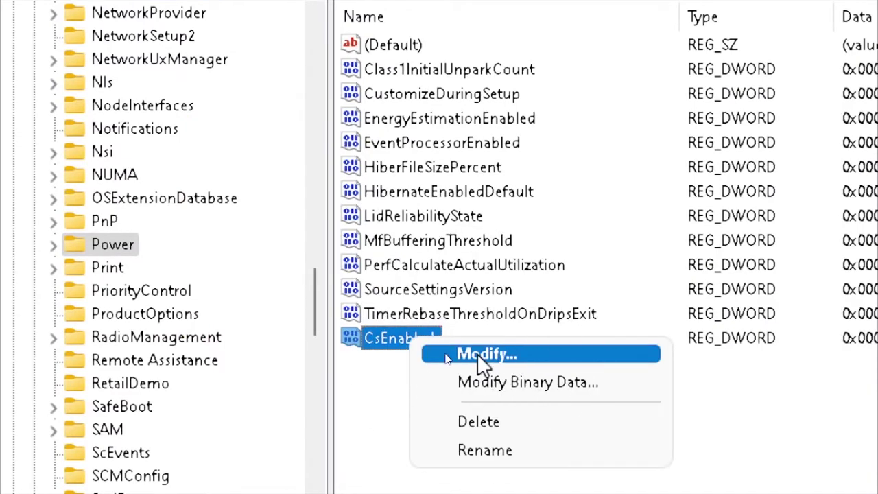
pyautogui.click(479, 356)
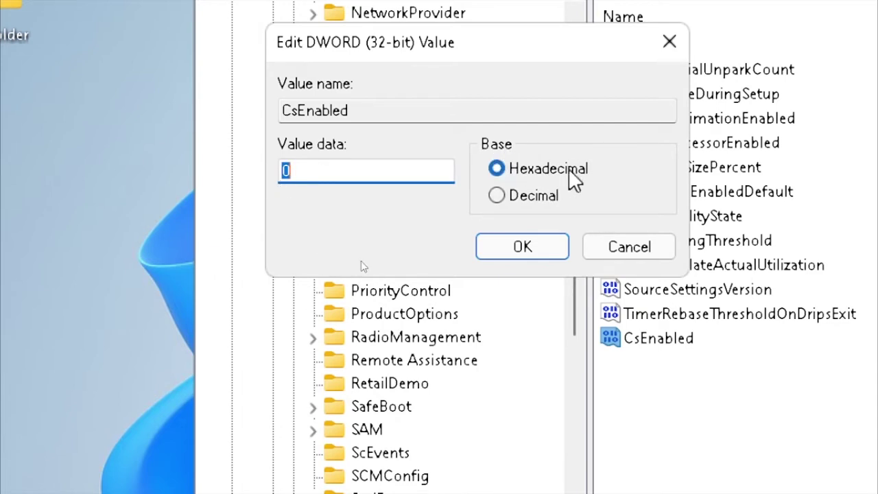
pyautogui.click(526, 246)
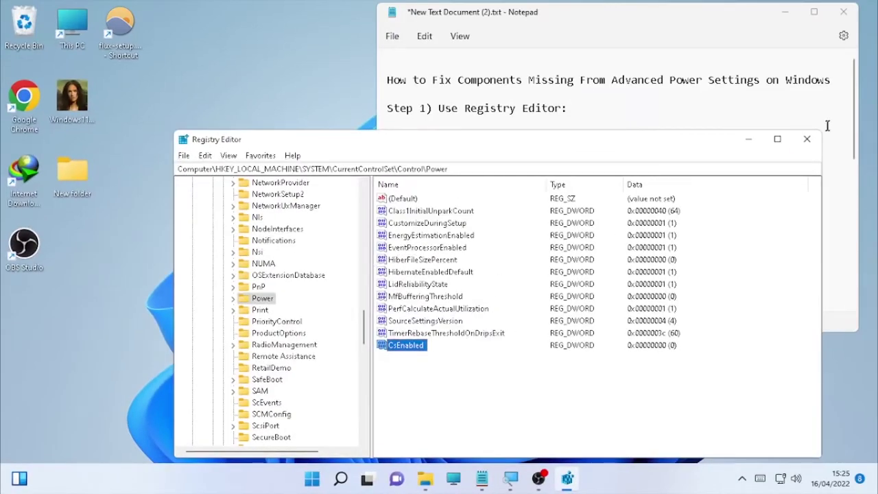
# Close Registry Editor, minimise Notepad, and restart the PC from the Start button menu.
pyautogui.click(808, 140)
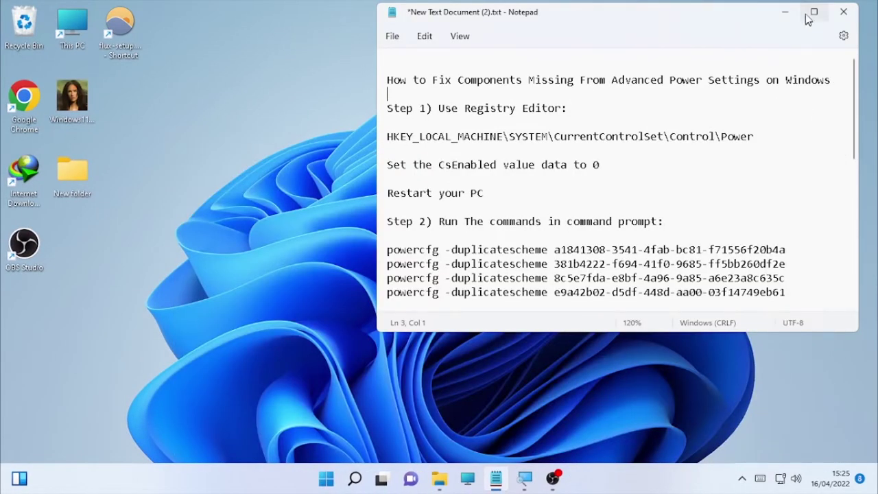
pyautogui.click(786, 12)
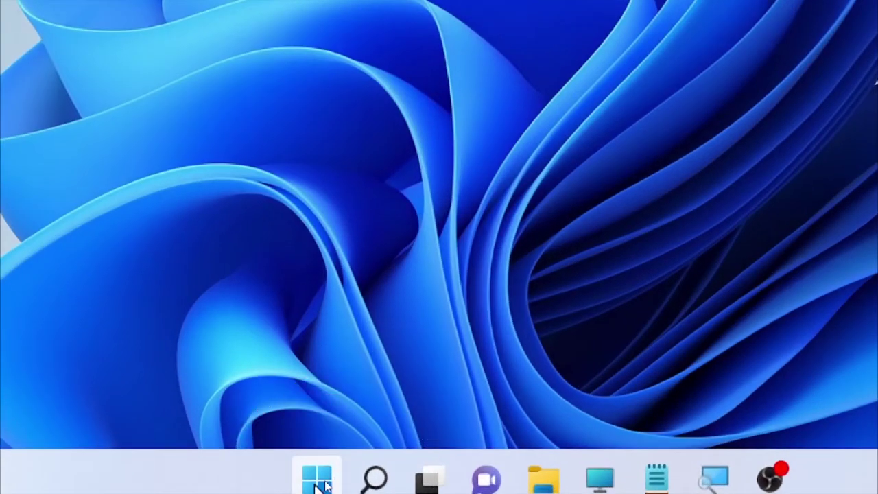
pyautogui.click(319, 480)
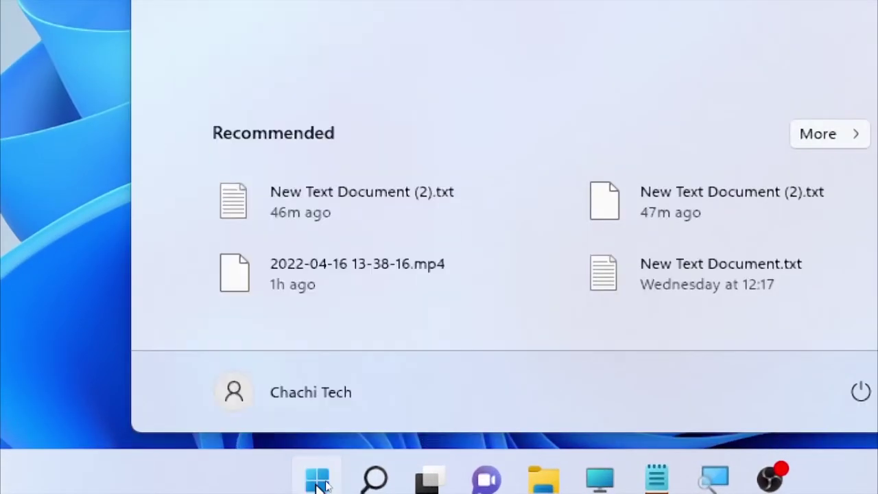
pyautogui.rightClick(323, 480)
pyautogui.moveTo(392, 379)
pyautogui.click(529, 423)
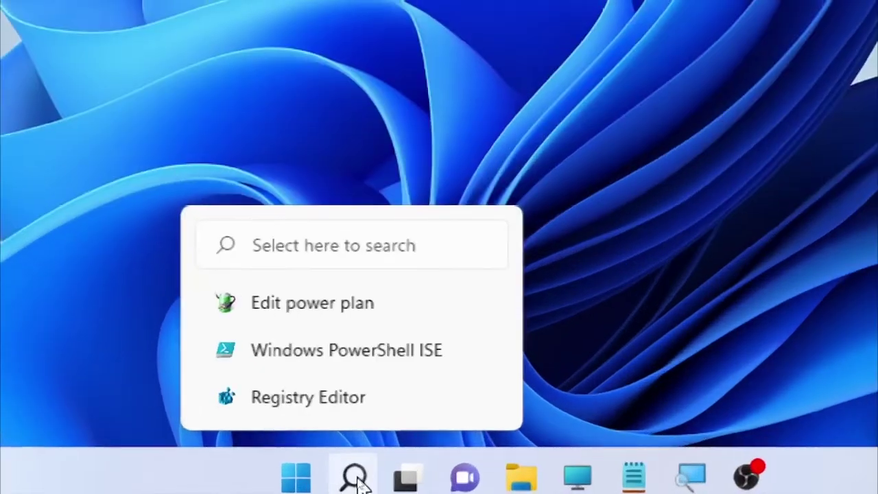
# Reopen the Balanced plan's settings and advanced power settings via search, then close both.
pyautogui.click(354, 475)
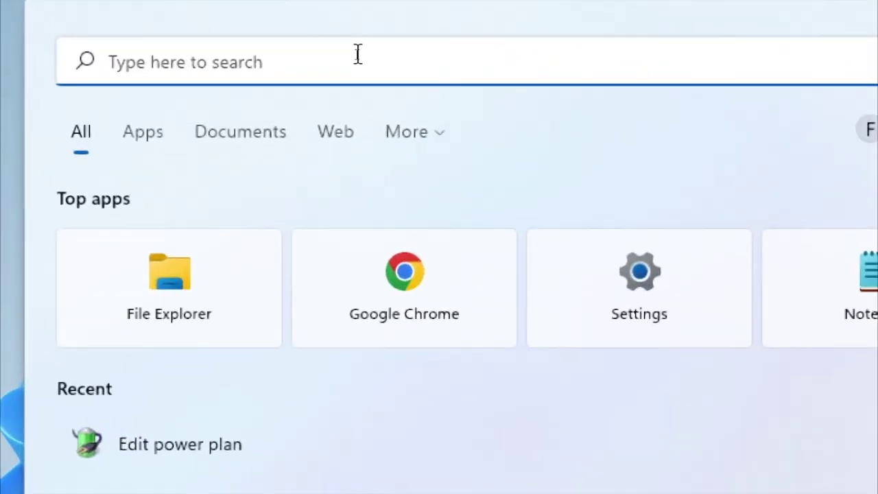
pyautogui.write('edit ')
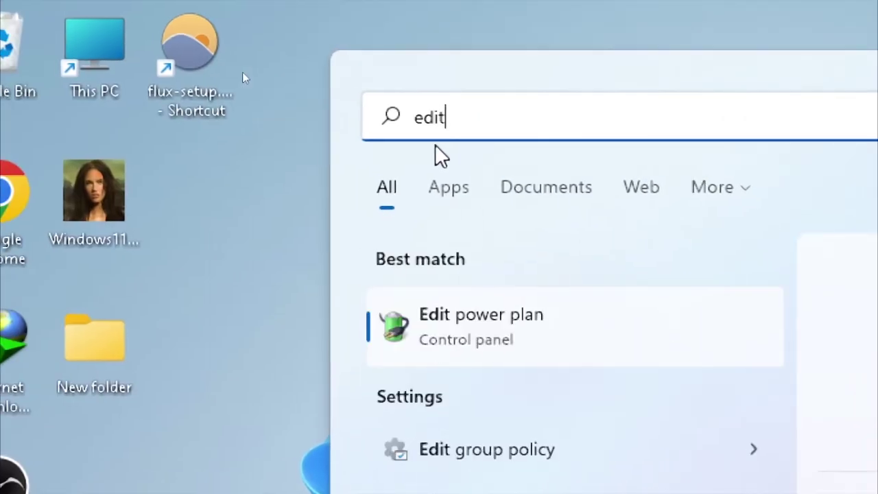
pyautogui.write('power')
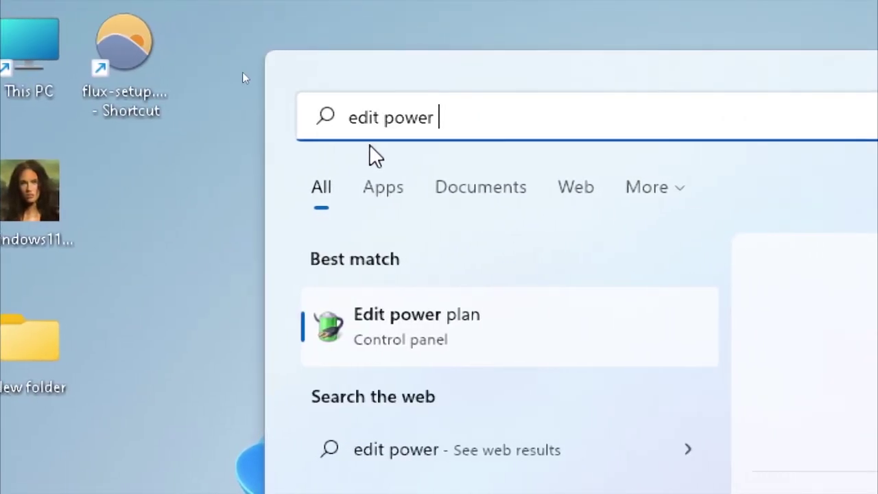
pyautogui.click(413, 336)
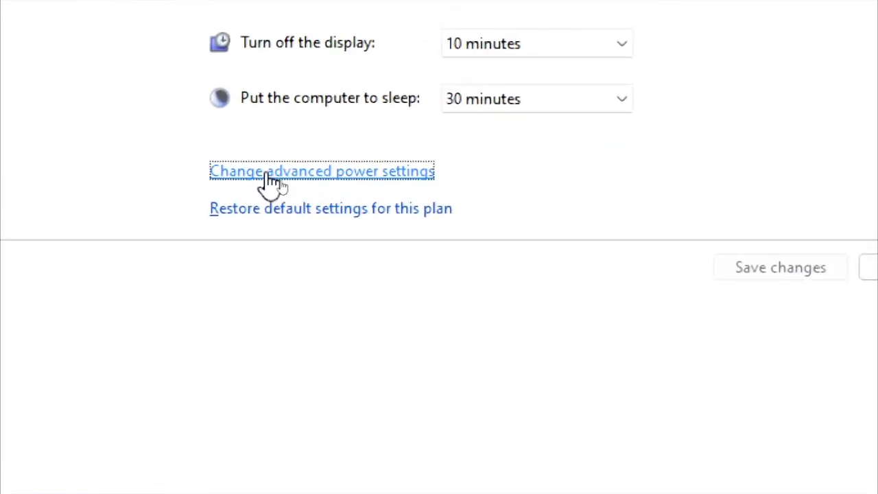
pyautogui.click(340, 175)
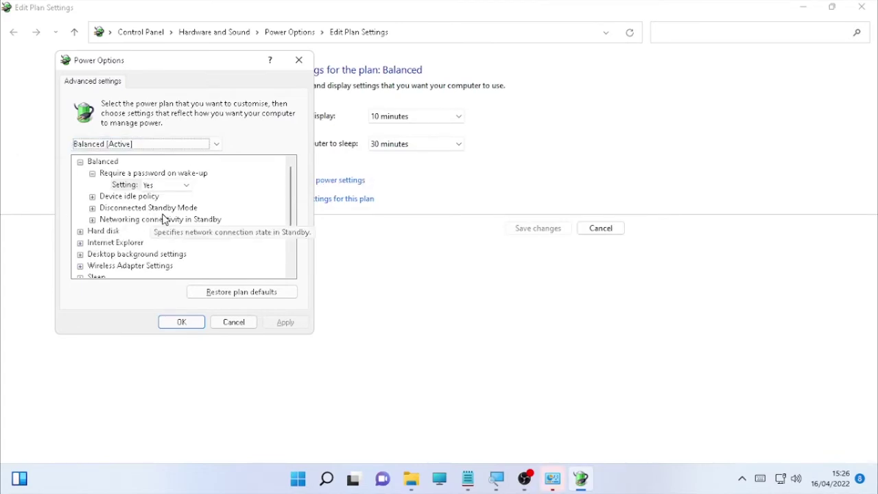
pyautogui.click(181, 322)
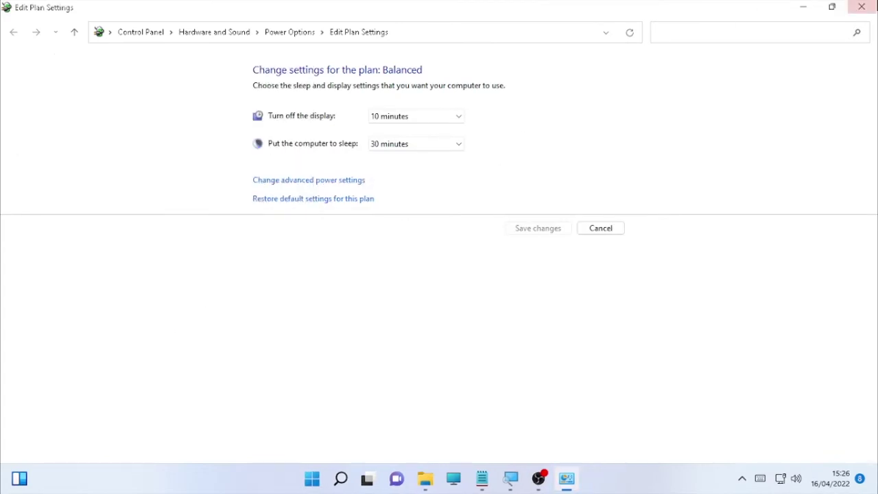
pyautogui.click(862, 7)
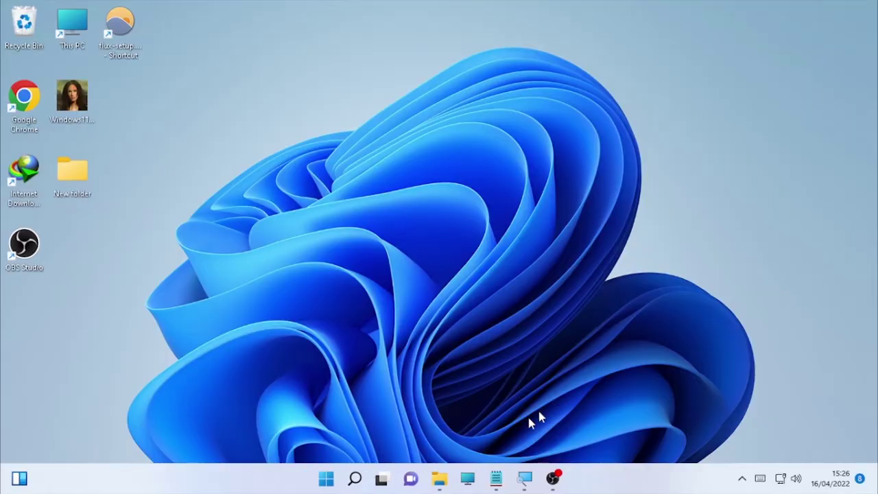
# Bring the Notepad fix-step notes forward, highlight the Step 2 commands line, and open Windows Search.
pyautogui.click(499, 479)
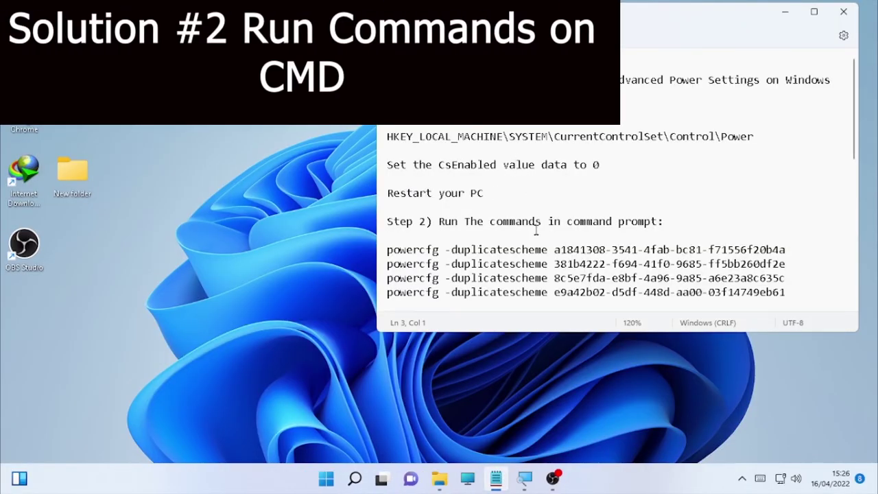
pyautogui.moveTo(438, 221); pyautogui.dragTo(588, 235)
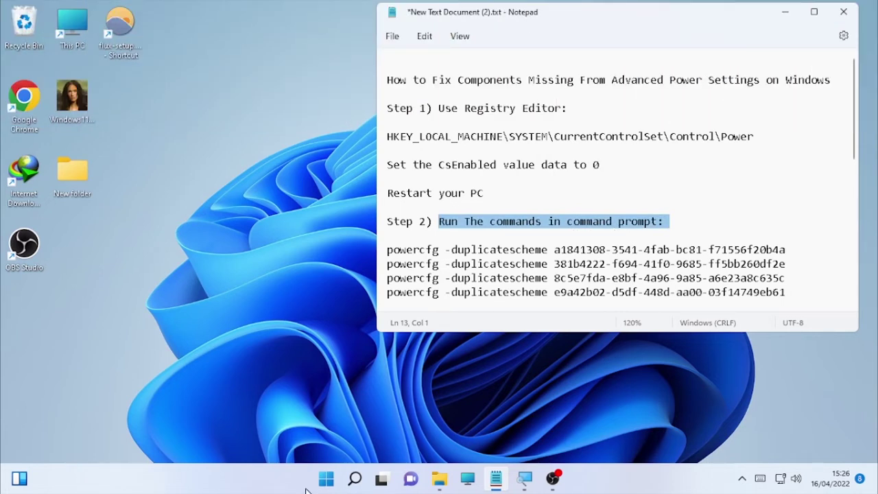
pyautogui.click(355, 479)
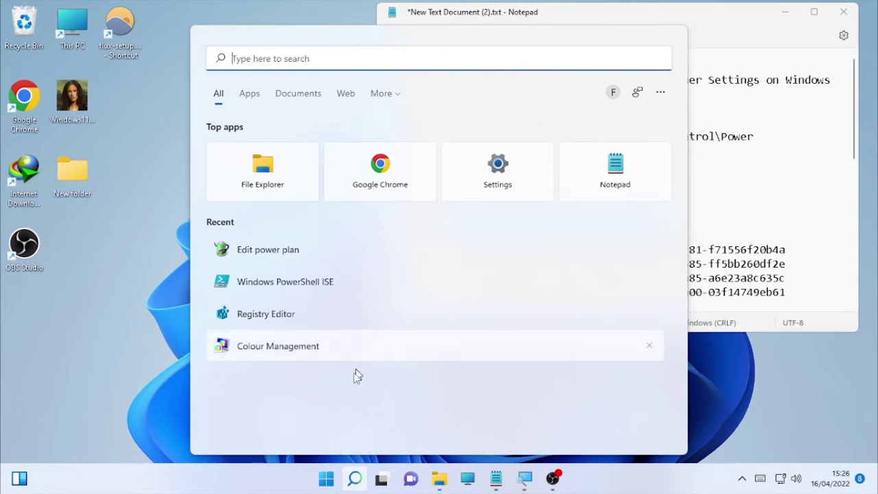
# Search for cmd and launch Command Prompt as administrator.
pyautogui.click(352, 477)
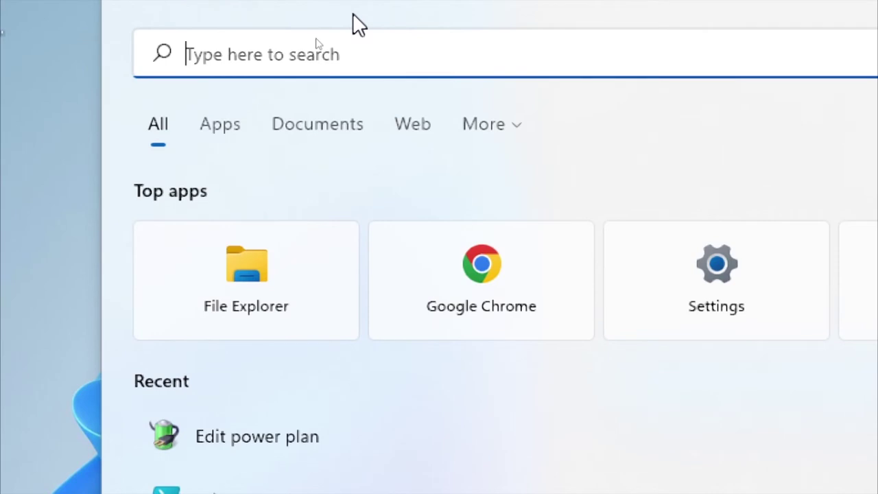
pyautogui.write('cmd')
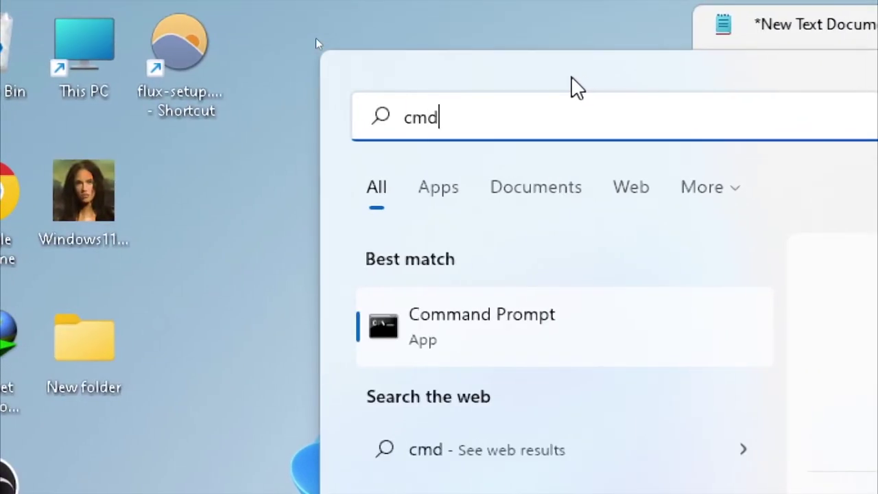
pyautogui.click(419, 124)
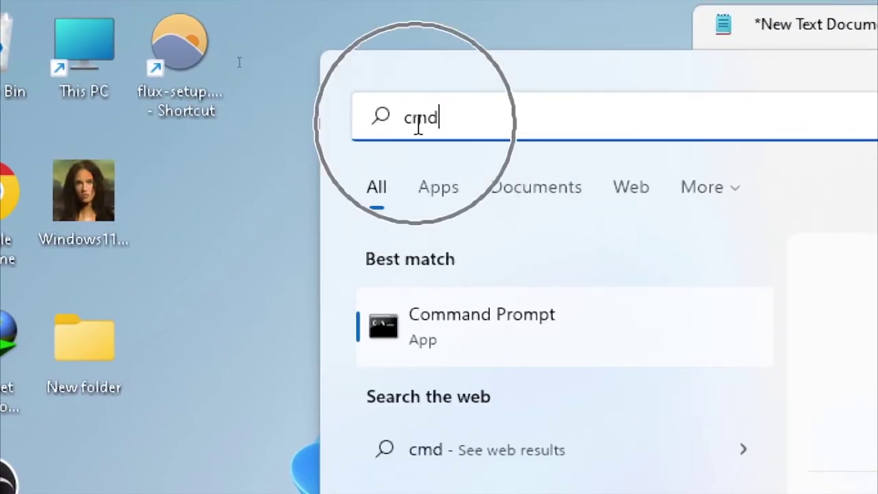
pyautogui.click(492, 349)
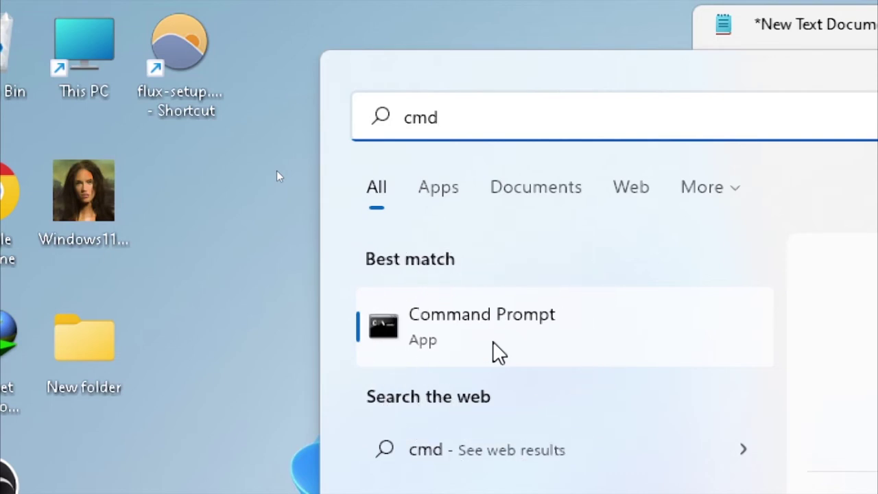
pyautogui.rightClick(493, 351)
pyautogui.click(623, 393)
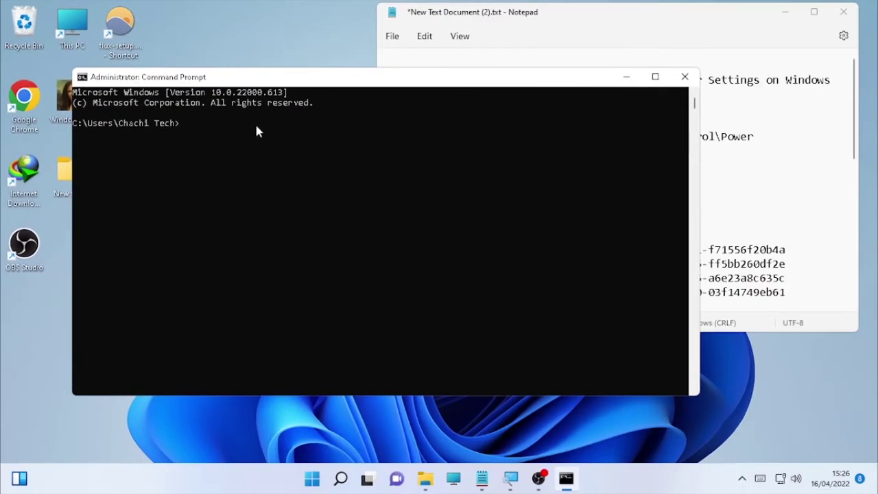
# Copy the first powercfg -duplicatescheme line from Notepad and run it in the admin console.
pyautogui.click(711, 187)
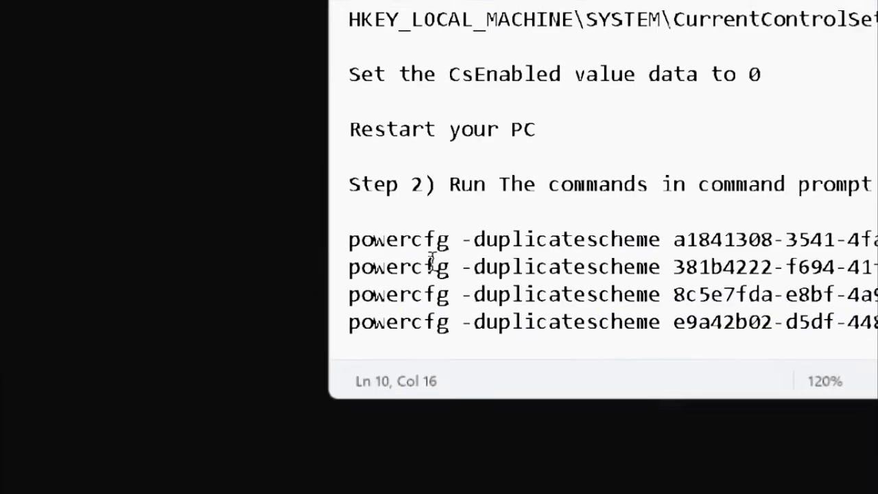
pyautogui.moveTo(387, 250); pyautogui.dragTo(778, 264)
pyautogui.moveTo(872, 269); pyautogui.dragTo(877, 239)
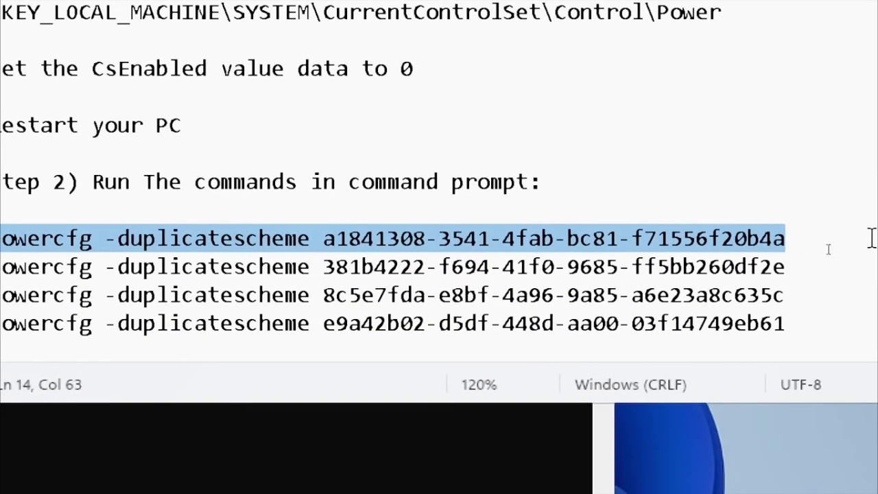
pyautogui.rightClick(326, 238)
pyautogui.click(403, 26)
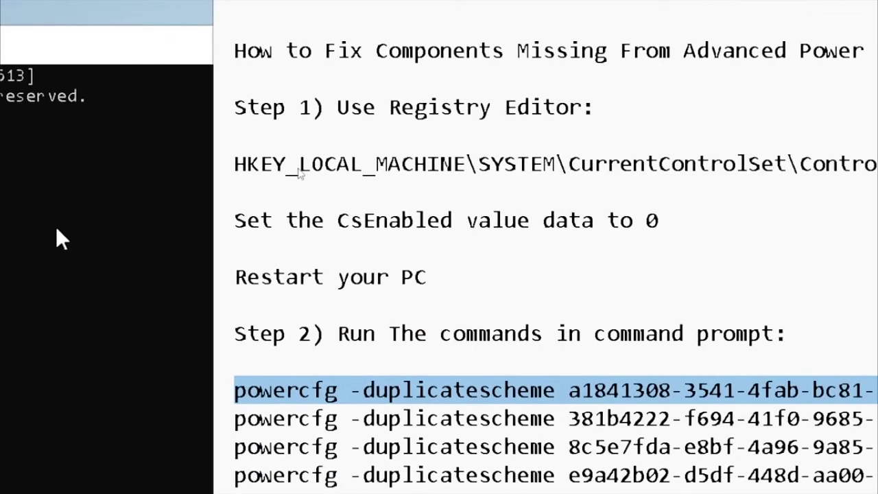
pyautogui.click(56, 226)
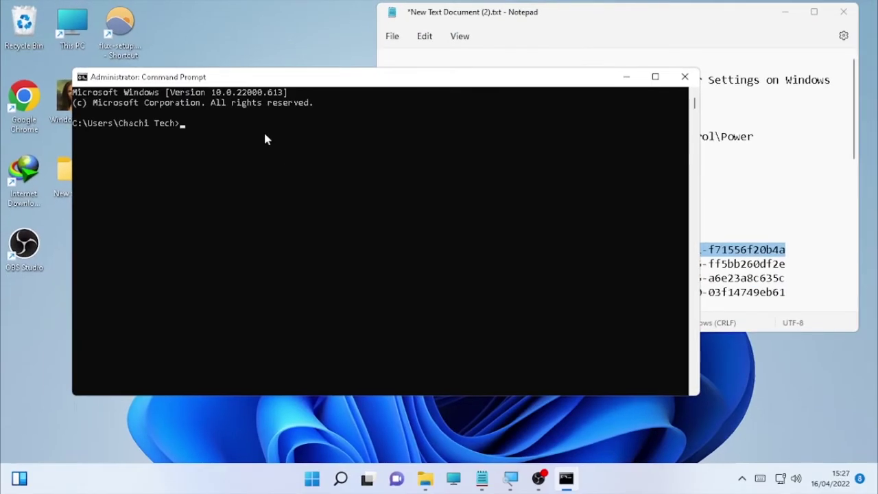
pyautogui.rightClick(267, 139)
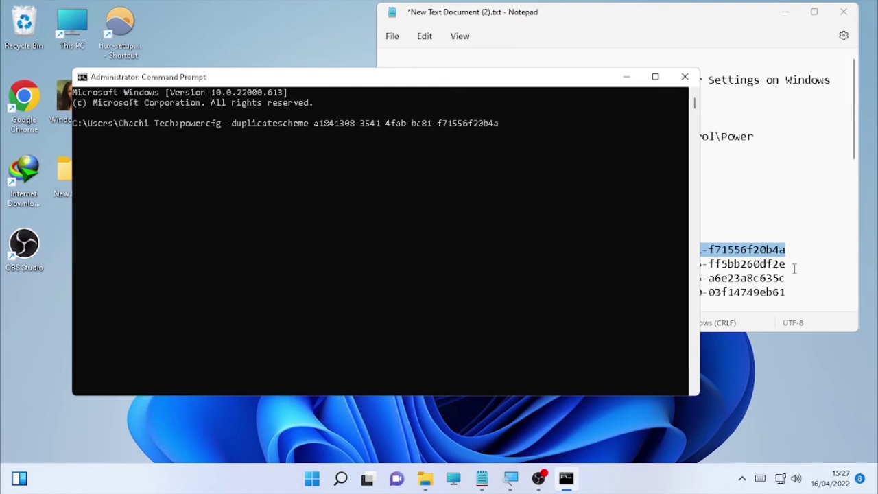
pyautogui.press('Return')
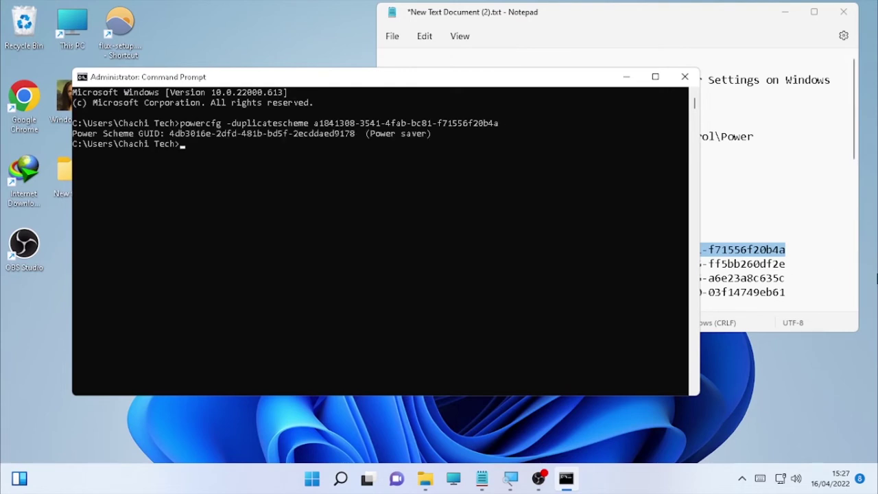
# Copy and run the second powercfg -duplicatescheme command for scheme 381b4222.
pyautogui.click(777, 273)
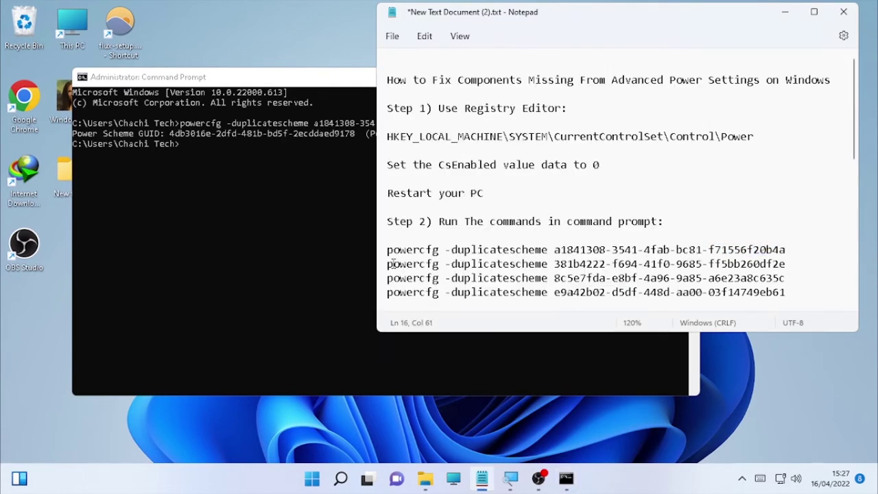
pyautogui.moveTo(381, 266); pyautogui.dragTo(384, 276)
pyautogui.rightClick(539, 267)
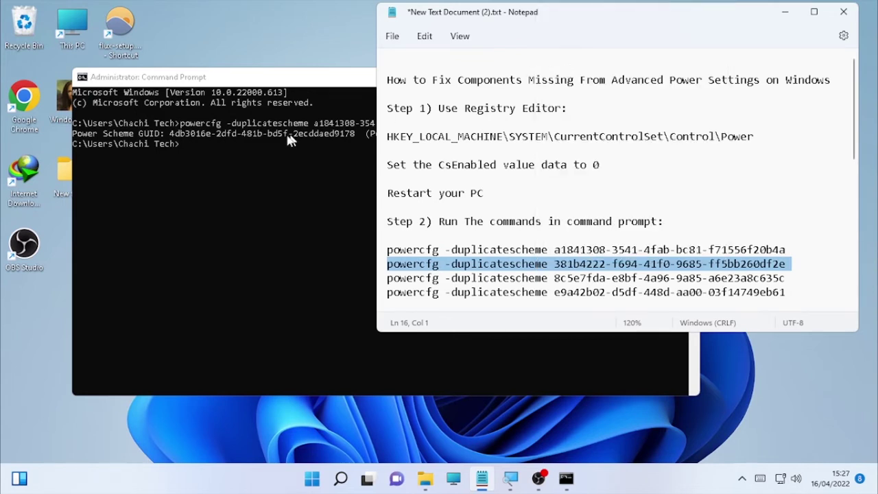
pyautogui.click(225, 143)
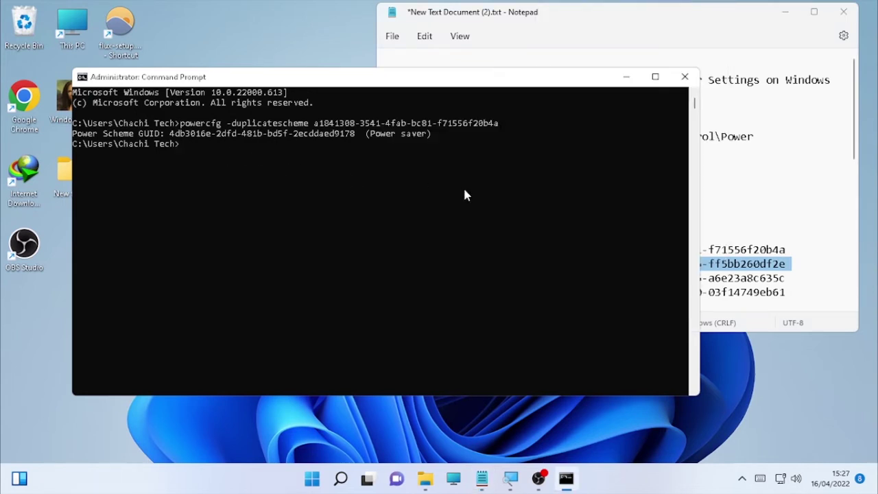
pyautogui.hotkey('ctrl', 'v')
pyautogui.press('Return')
pyautogui.press('Return')
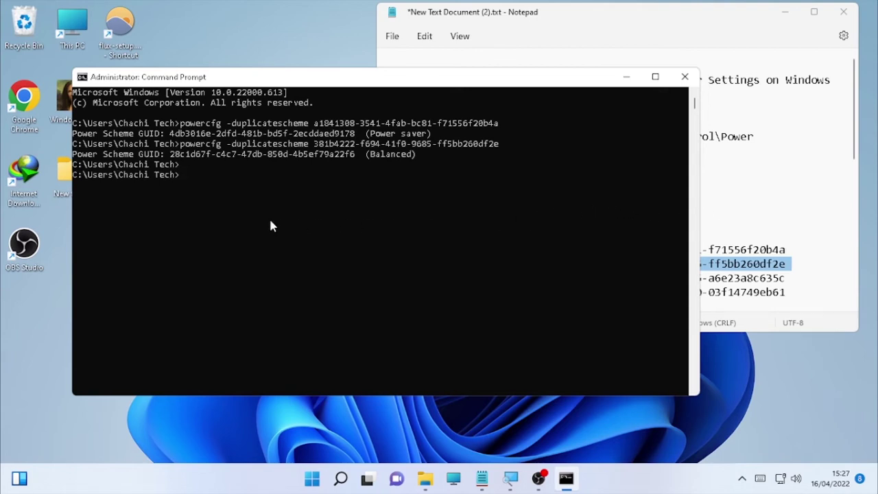
# Paste the third powercfg command (8c5e7fda, High performance) into the admin console.
pyautogui.click(776, 205)
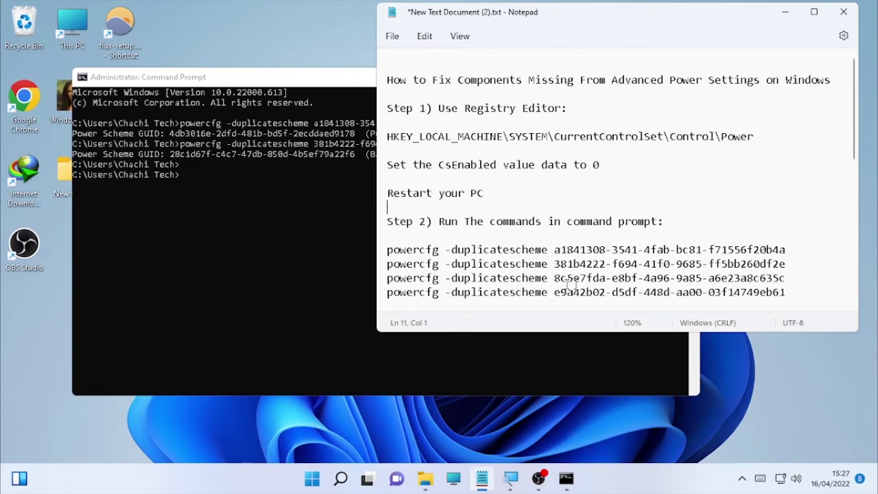
pyautogui.tripleClick(383, 280)
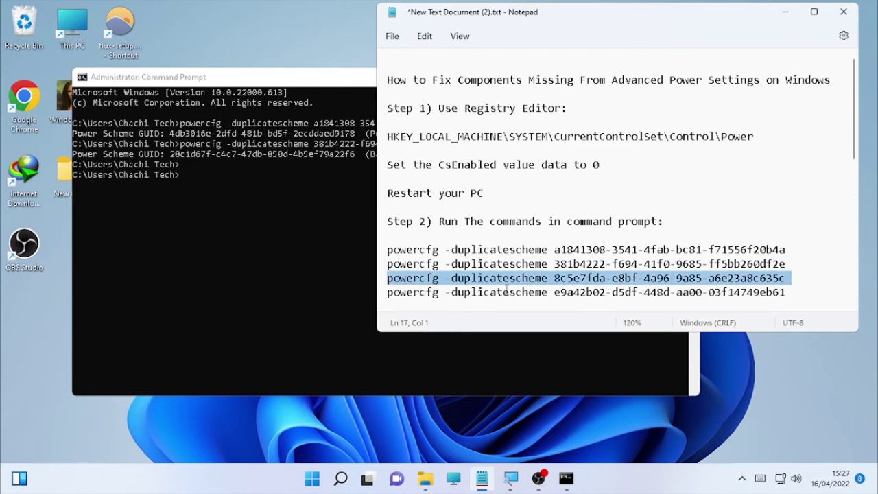
pyautogui.click(210, 177)
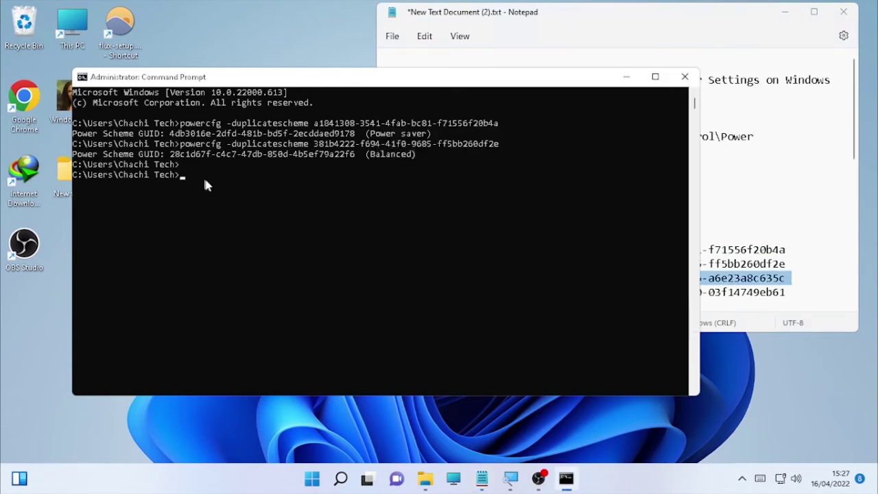
pyautogui.rightClick(435, 217)
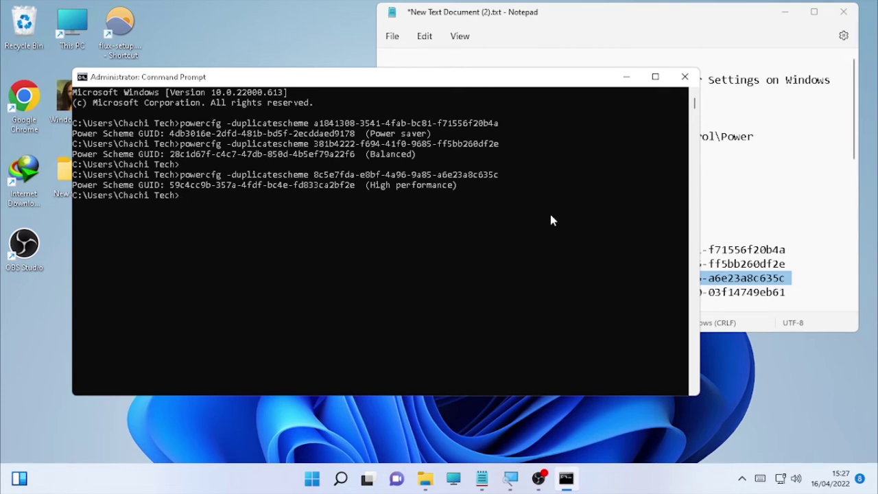
# Copy and run the last powercfg command for Ultimate Performance, then close the console.
pyautogui.click(747, 280)
pyautogui.moveTo(385, 297); pyautogui.dragTo(460, 299)
pyautogui.click(453, 276)
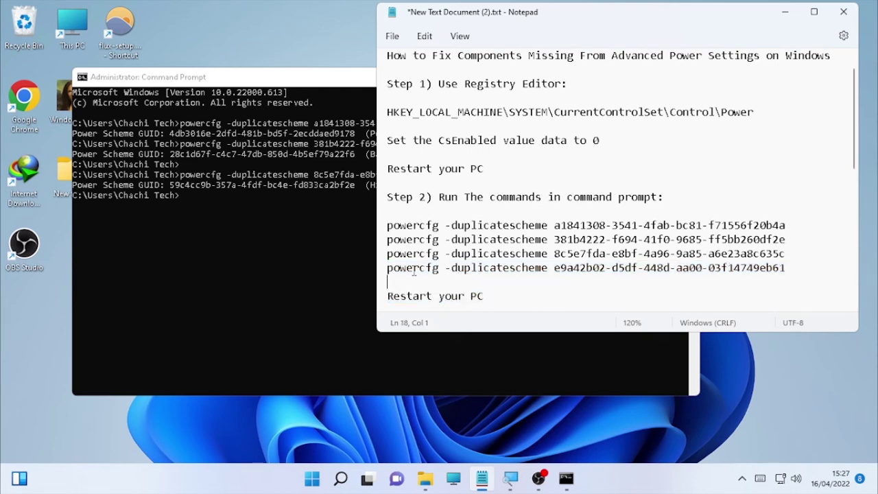
pyautogui.tripleClick(404, 273)
pyautogui.rightClick(414, 273)
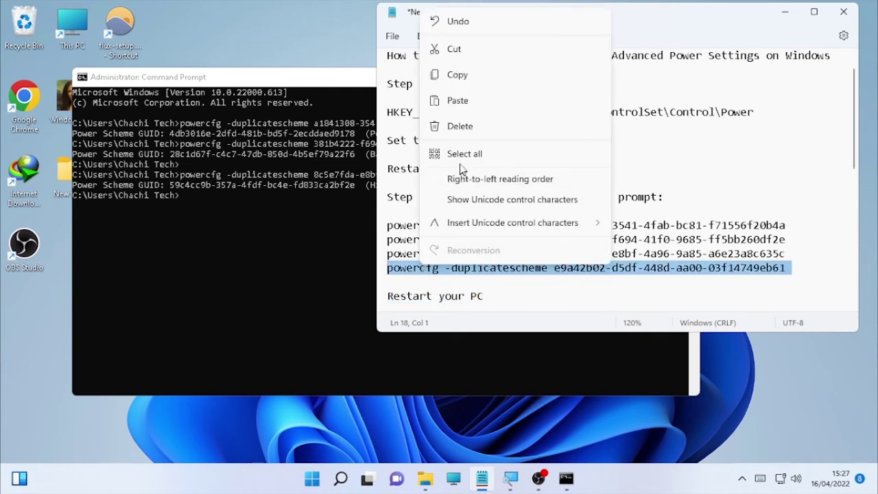
pyautogui.click(453, 75)
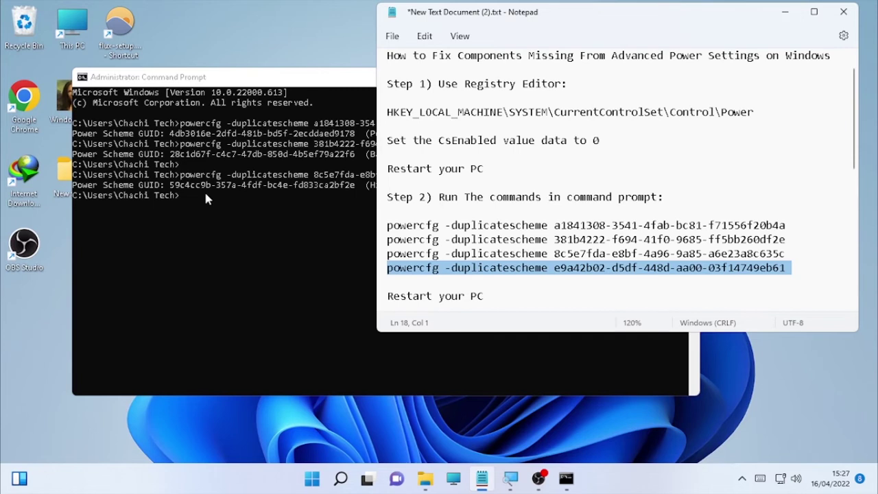
pyautogui.click(190, 204)
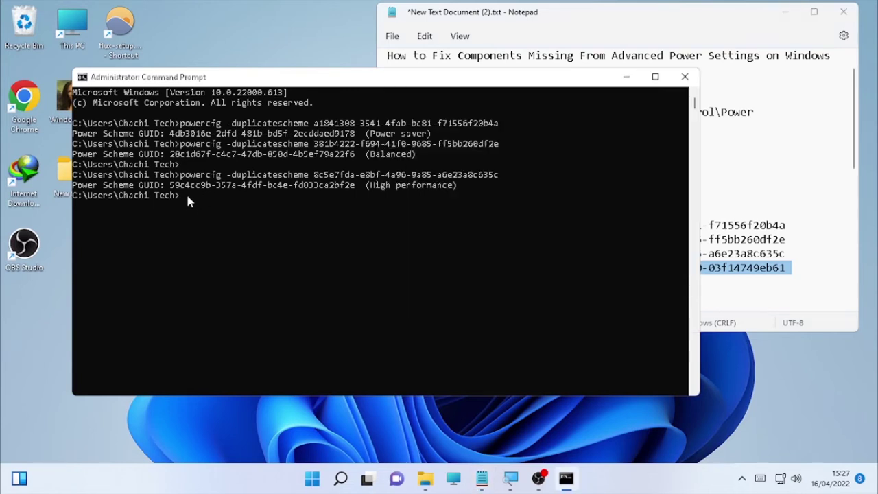
pyautogui.rightClick(278, 203)
pyautogui.press('Return')
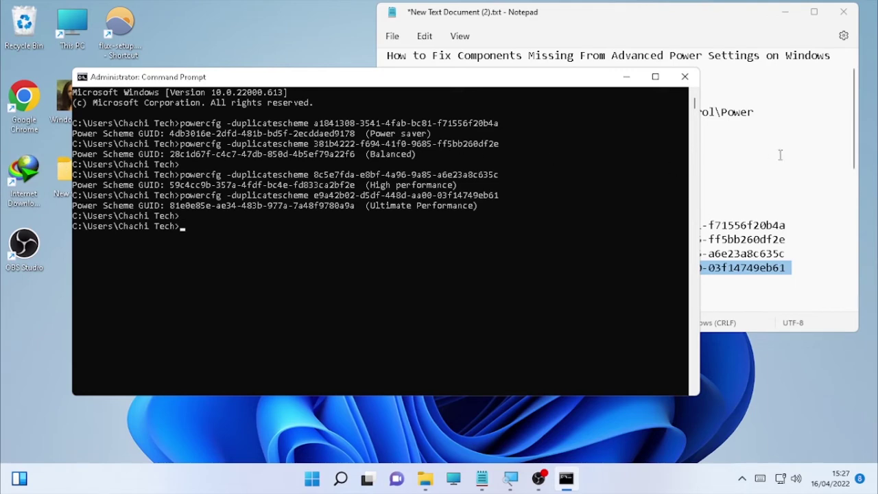
pyautogui.click(684, 76)
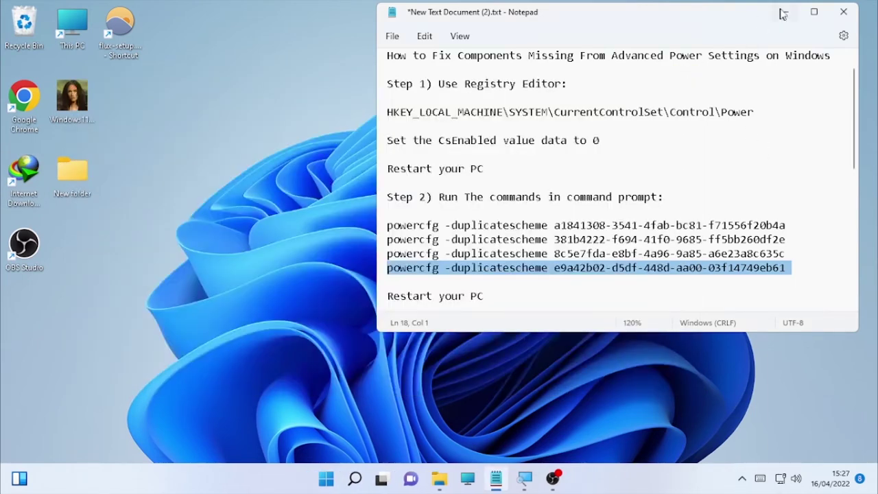